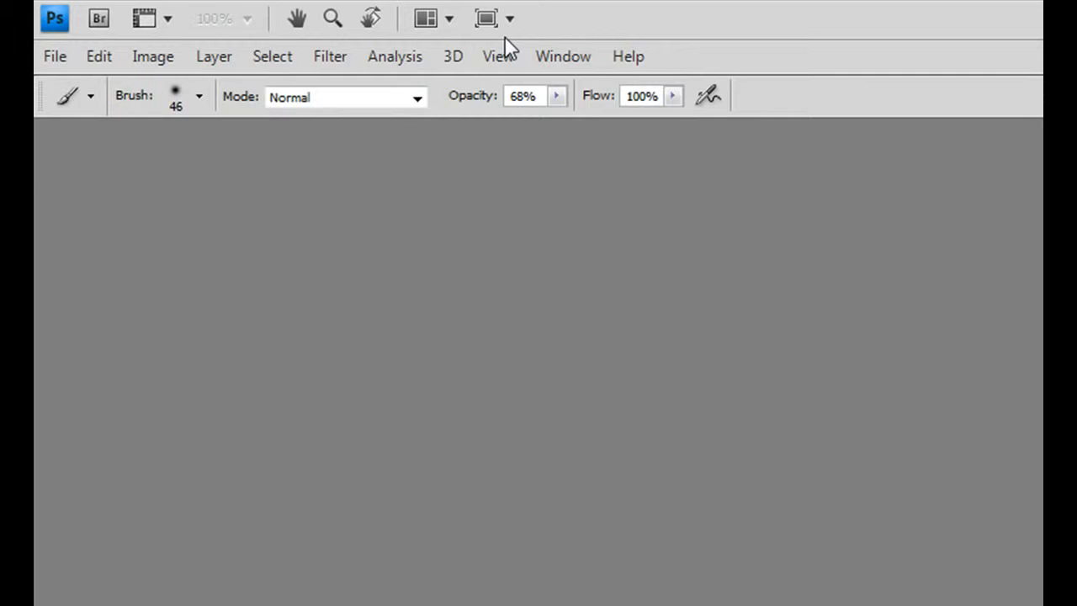
- Create a new document named with a person's first name, 350 pixels wide and 250 pixels high
left_click(56, 52)
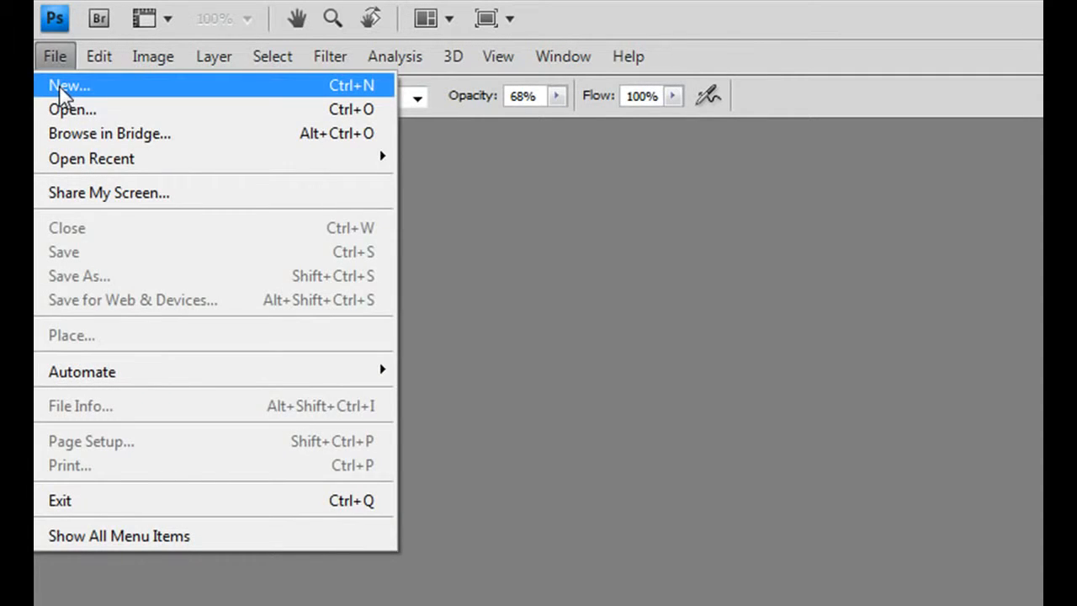
left_click(63, 87)
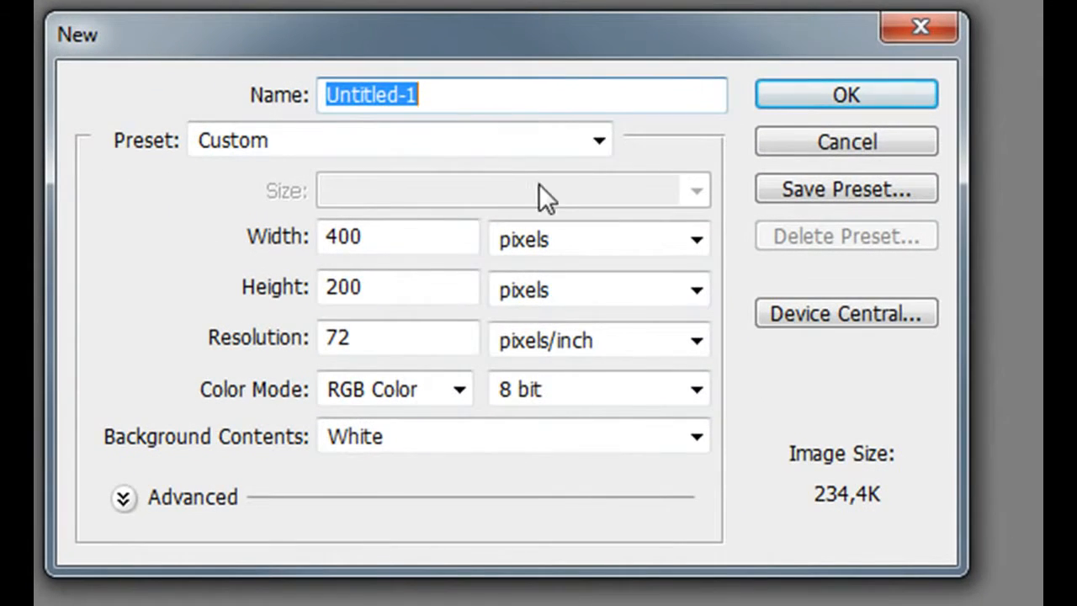
left_click(633, 356)
key("ctrl+a")
type("stephanie")
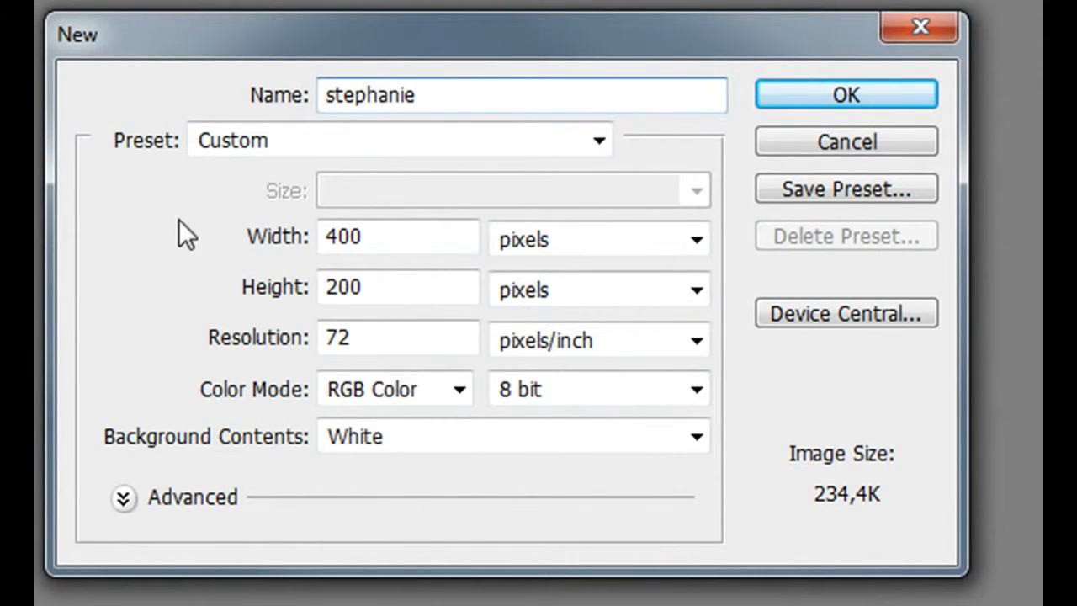
key("Tab")
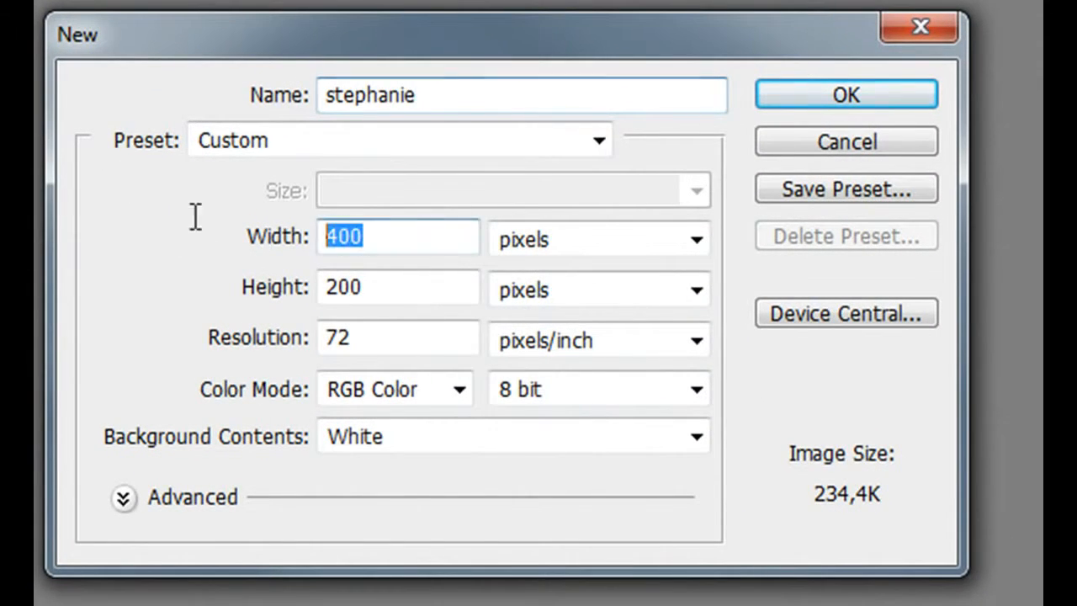
type("350")
key("Tab")
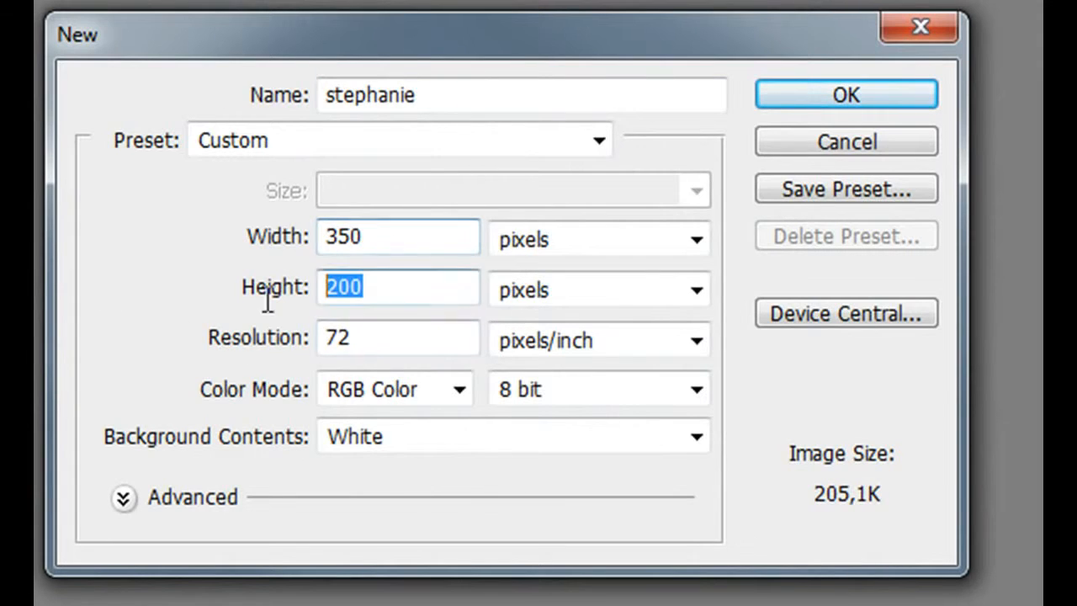
type("250")
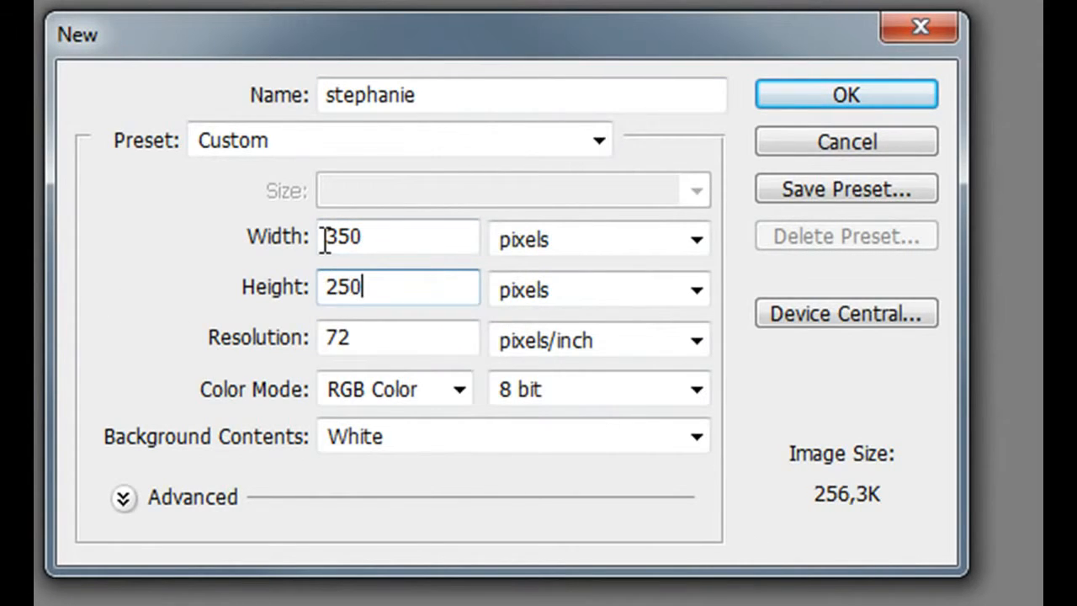
left_click(915, 94)
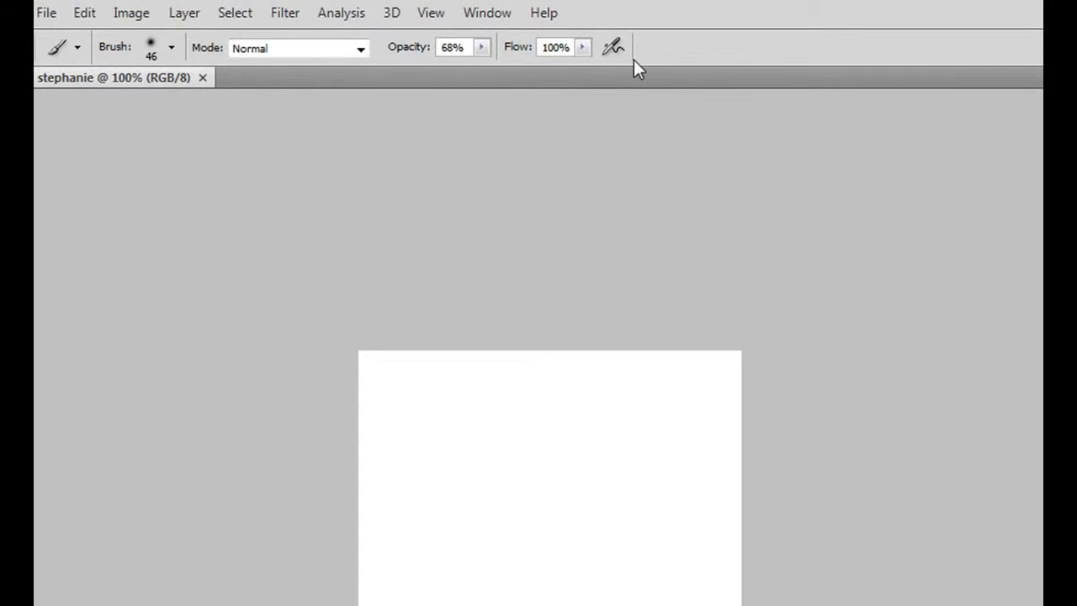
- Show the Tools, Layers, History and Navigator panels in the workspace
left_click(508, 14)
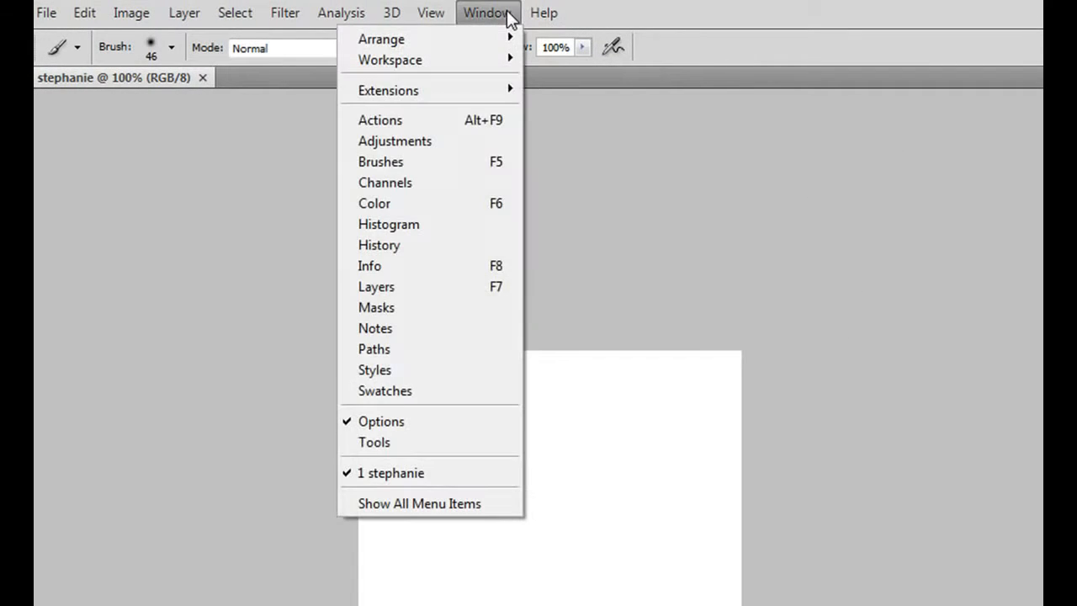
left_click(447, 442)
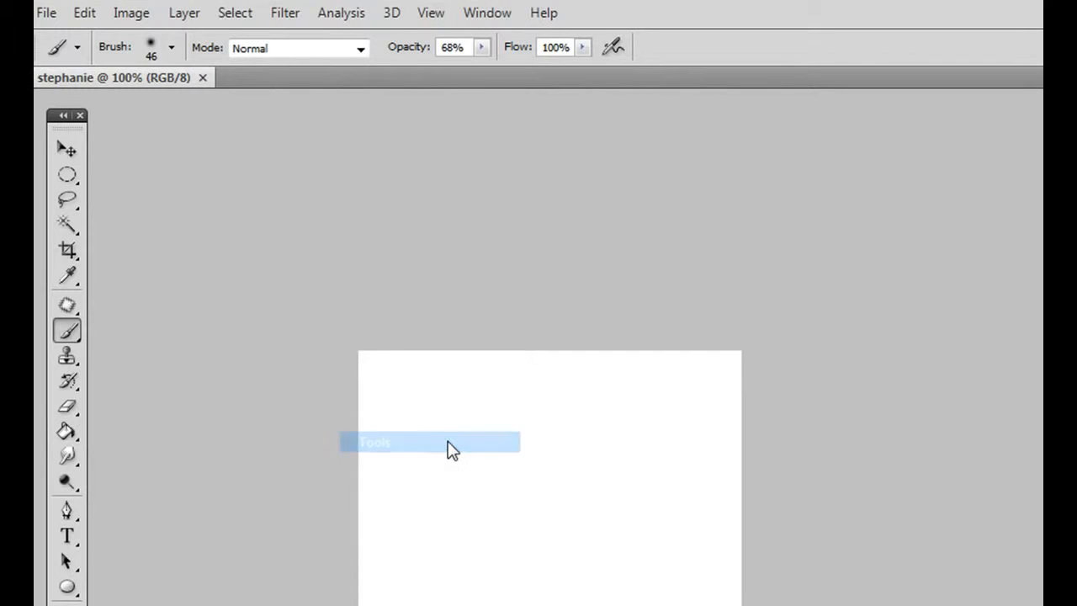
left_click(498, 12)
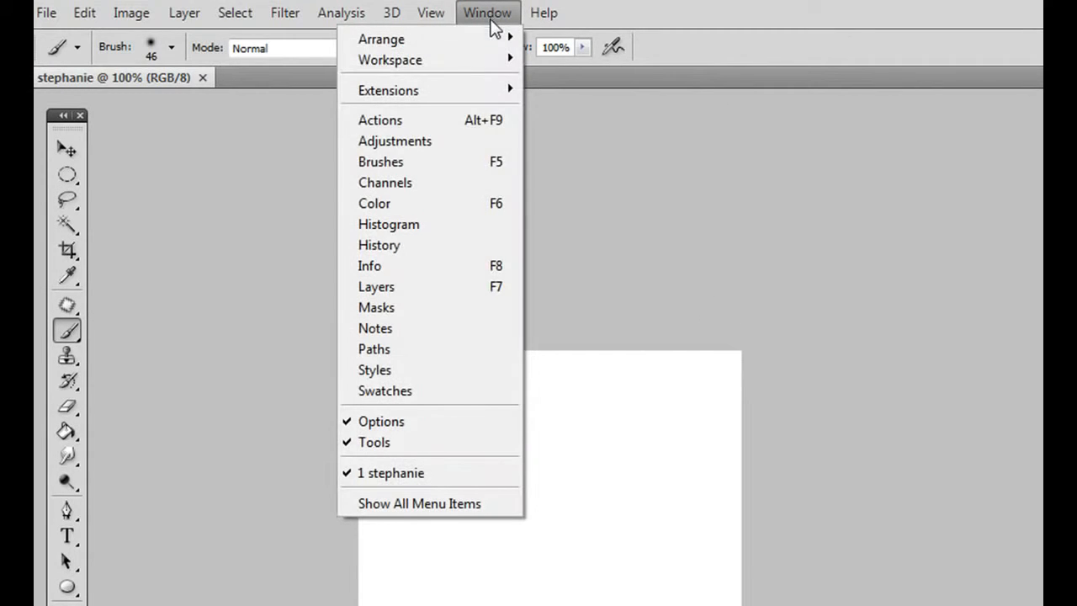
left_click(484, 289)
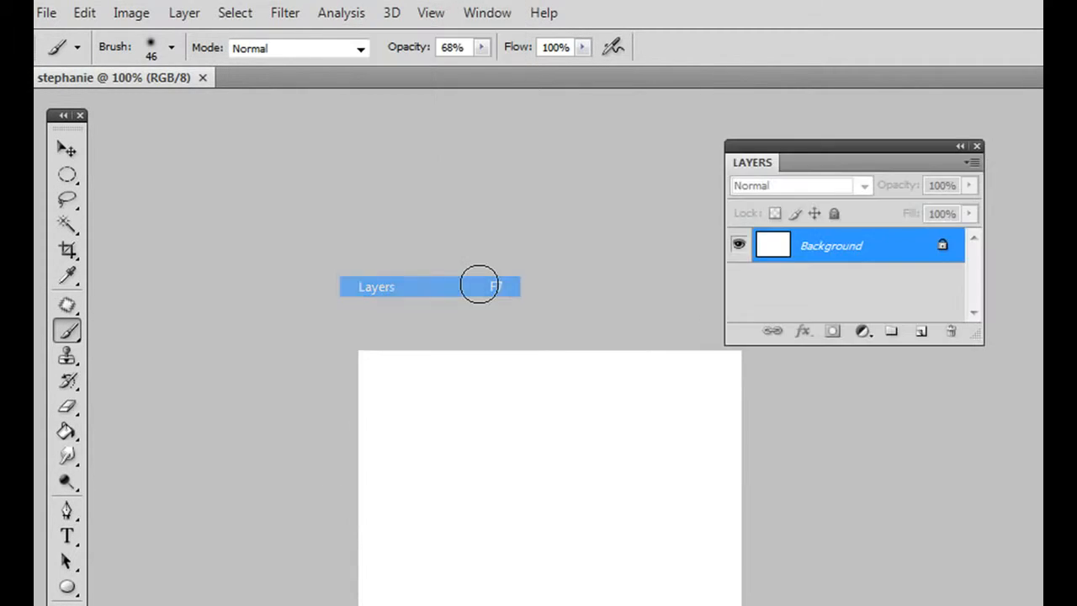
left_click(497, 13)
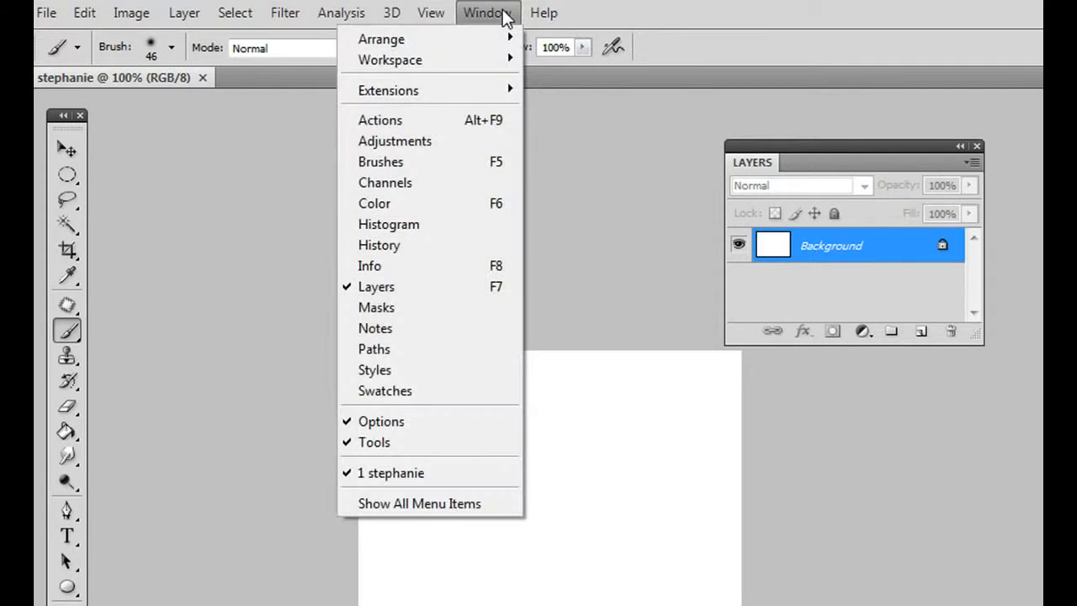
left_click(446, 247)
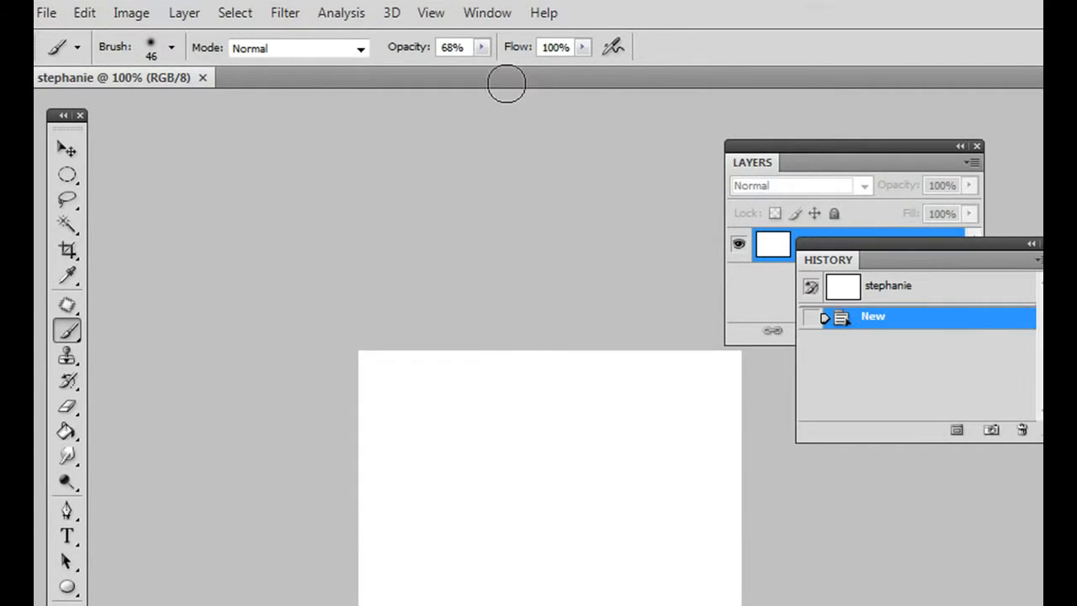
left_click(488, 15)
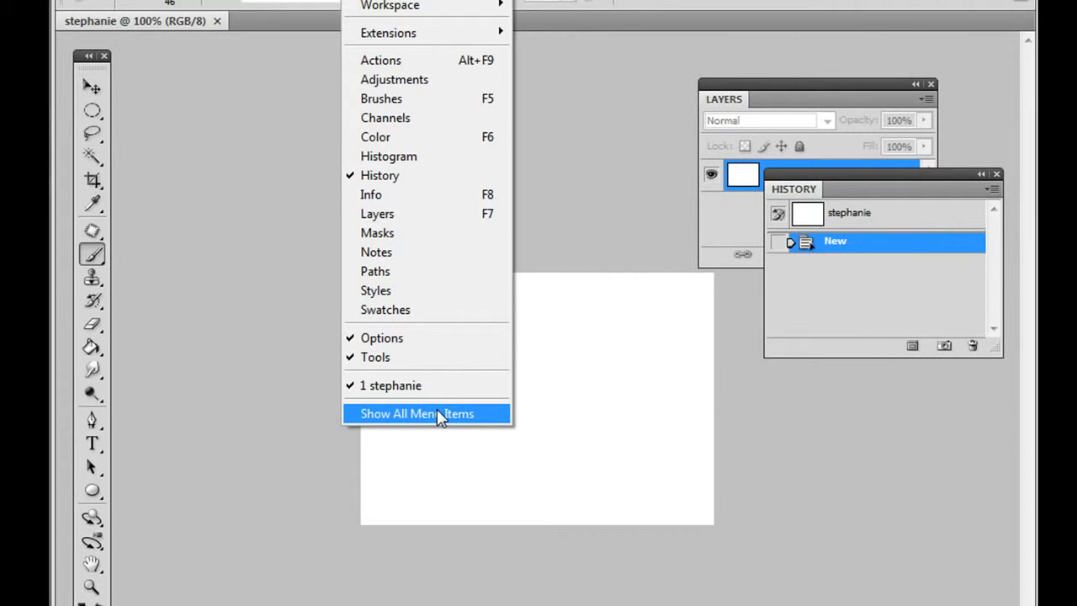
left_click(438, 414)
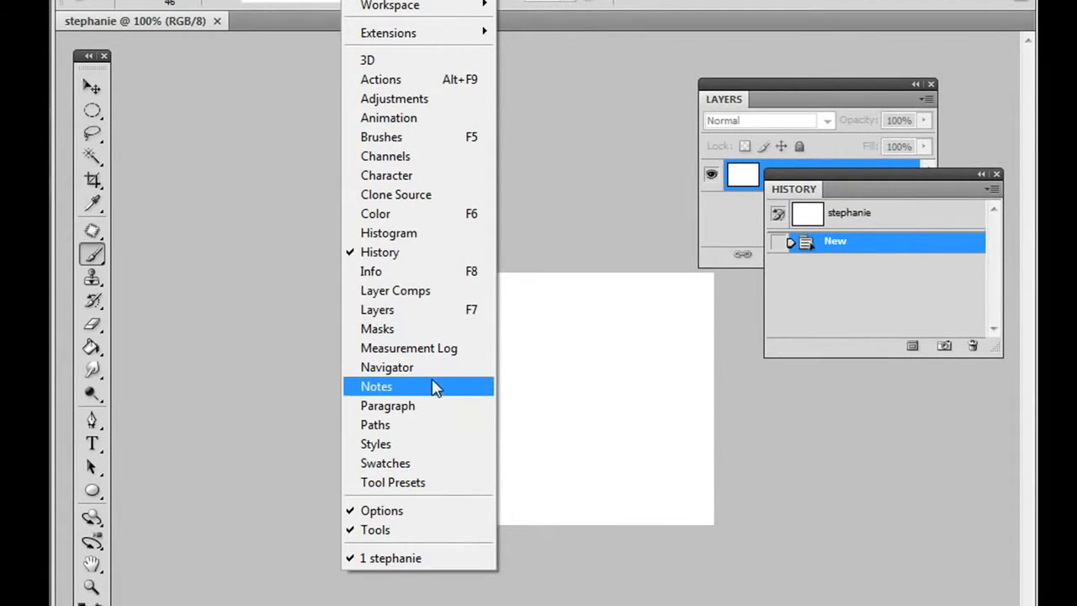
left_click(433, 370)
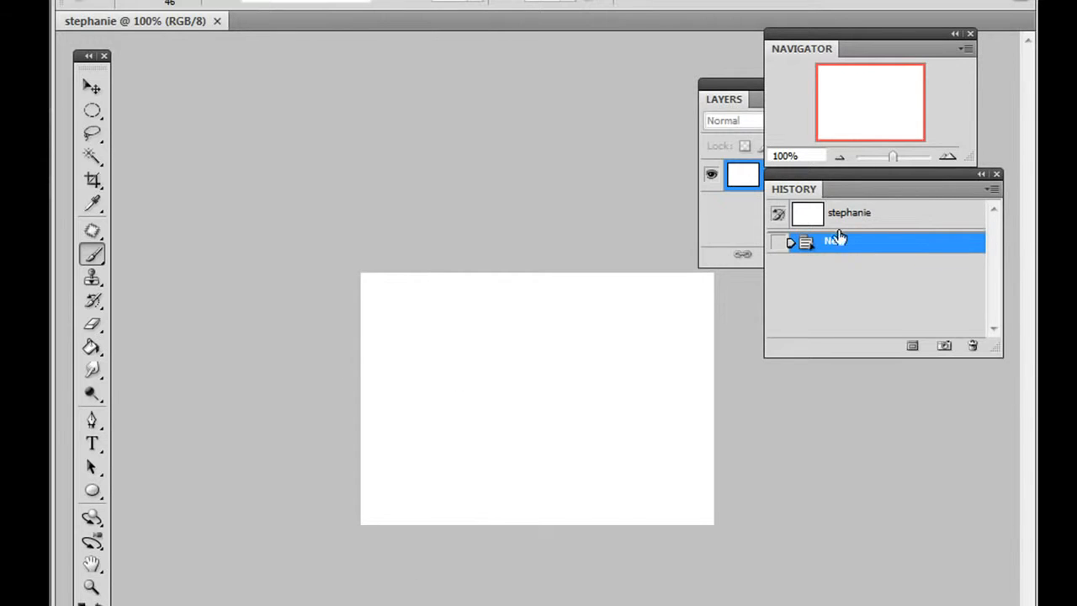
- Group the Layers and History panels beneath the Navigator and lengthen the group to give the layer list more room
left_click_drag(731, 99, 795, 412)
left_click_drag(808, 196, 876, 194)
left_click(782, 412)
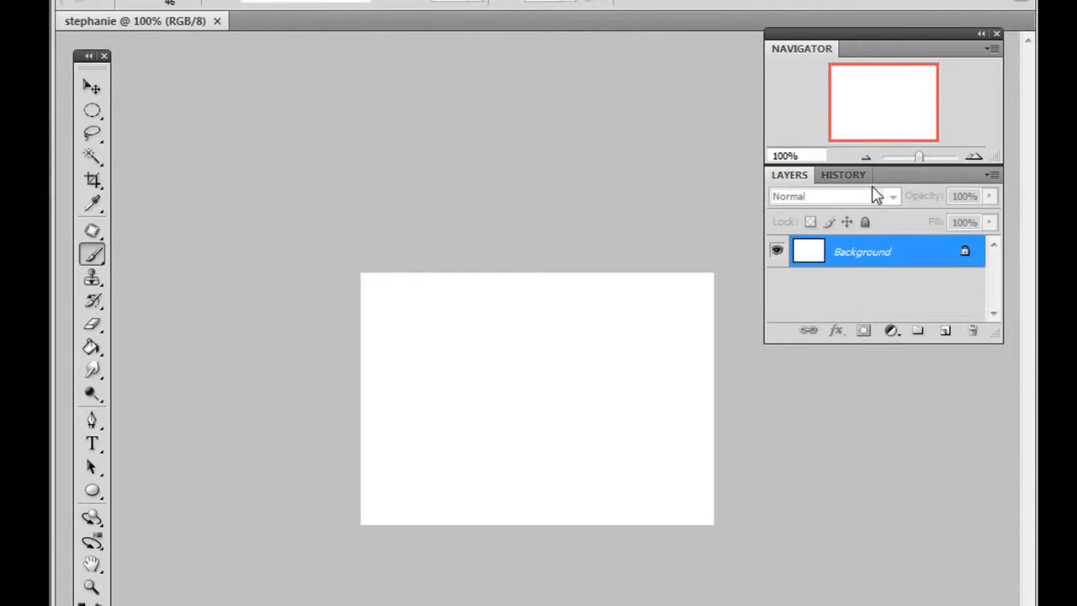
left_click_drag(885, 342, 879, 506)
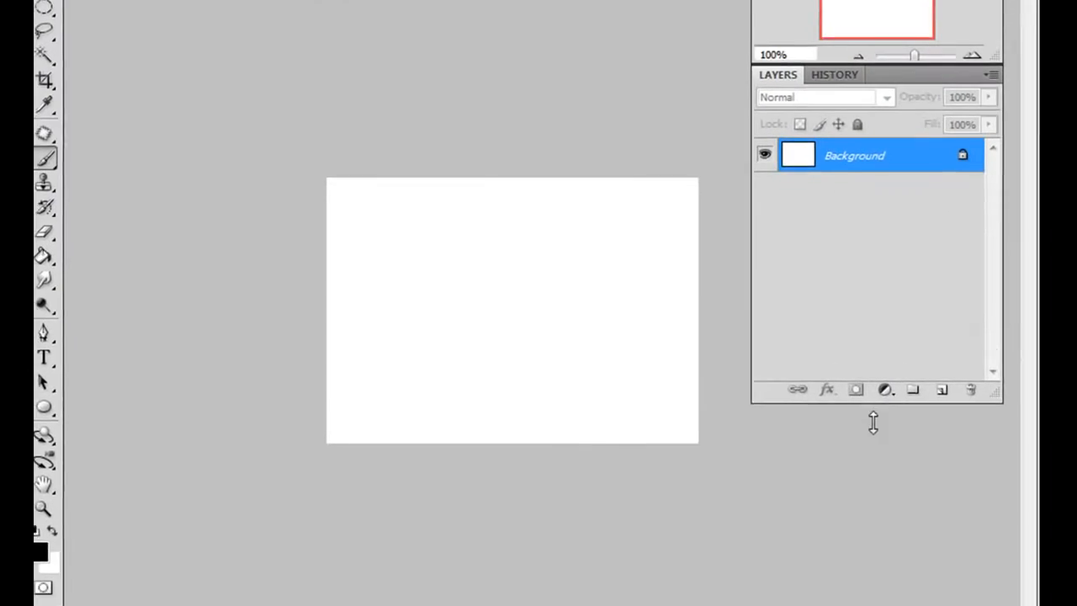
left_click_drag(874, 423, 870, 605)
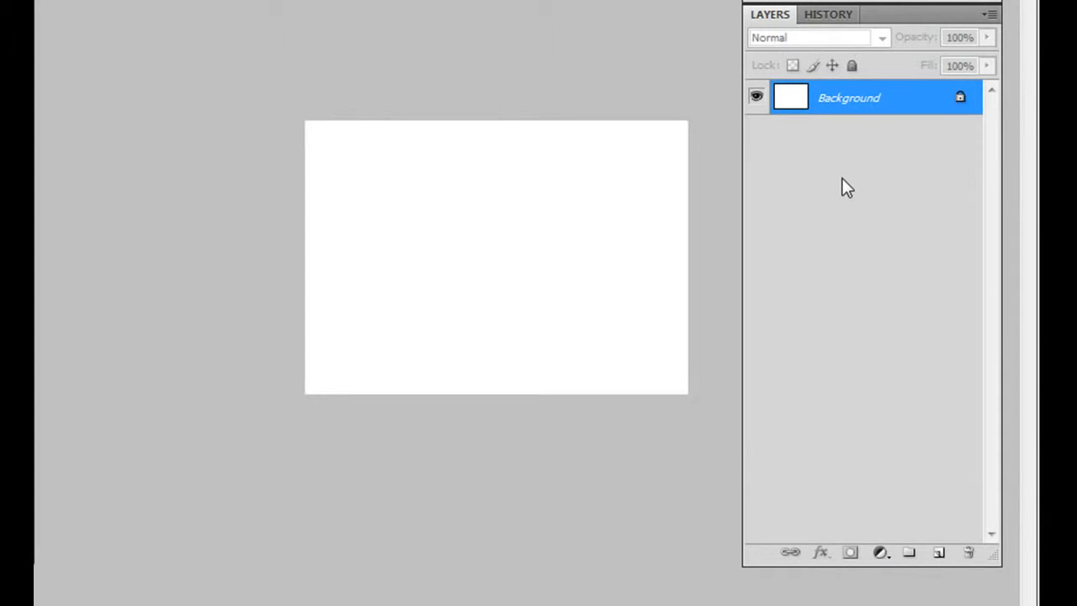
- Add a new empty layer above the background and duplicate it
left_click(938, 555)
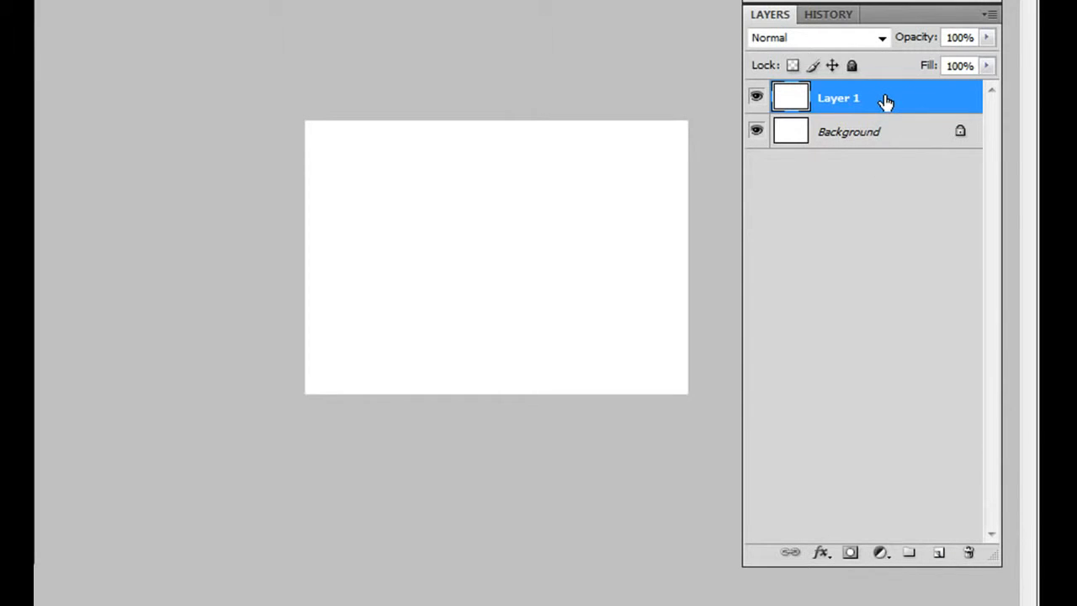
left_click_drag(886, 101, 940, 555)
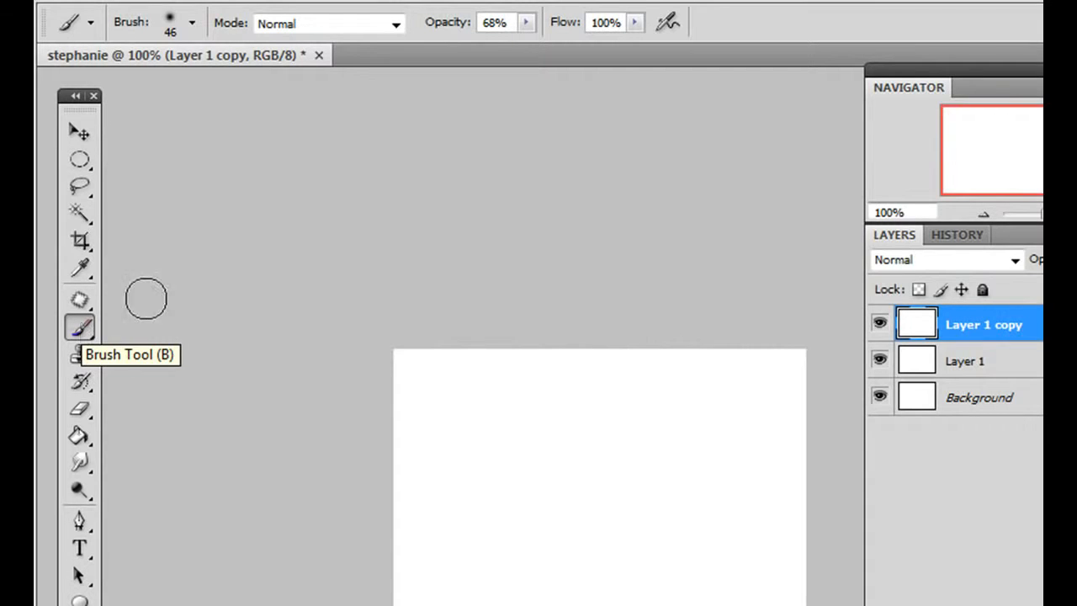
- Try the hard round 16 px brush tip and switch to the Soft Mechanical 24 px tip
left_click(192, 23)
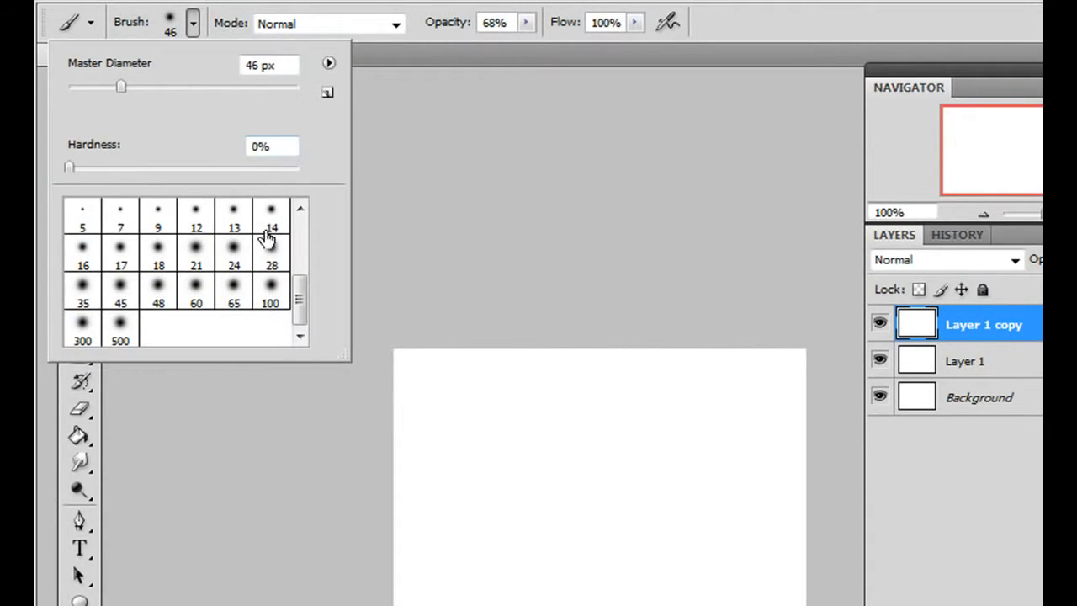
left_click_drag(301, 290, 303, 177)
left_click(242, 255)
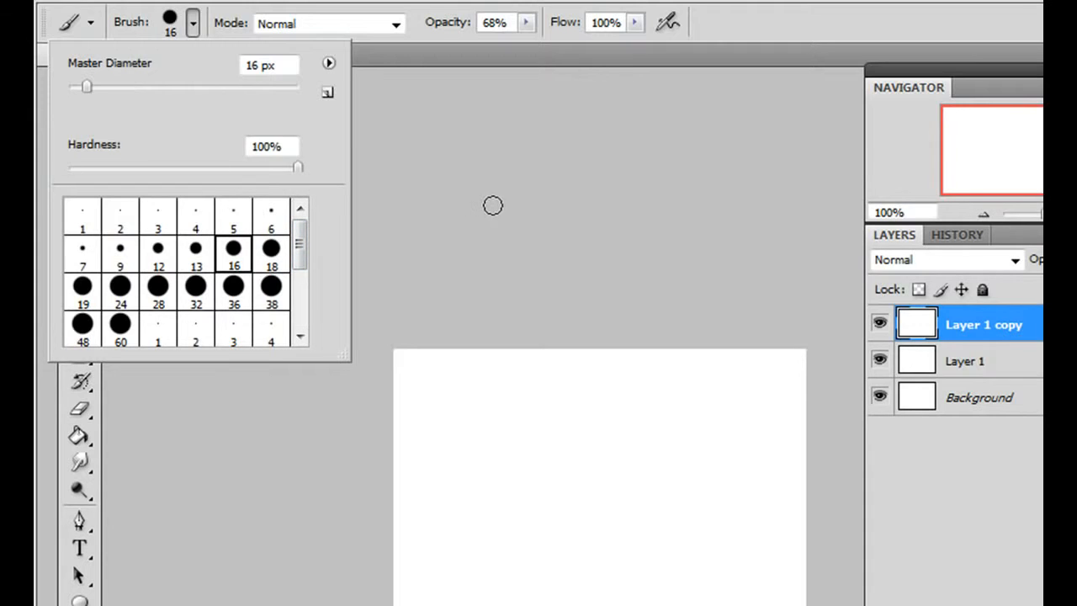
left_click_drag(300, 227, 300, 303)
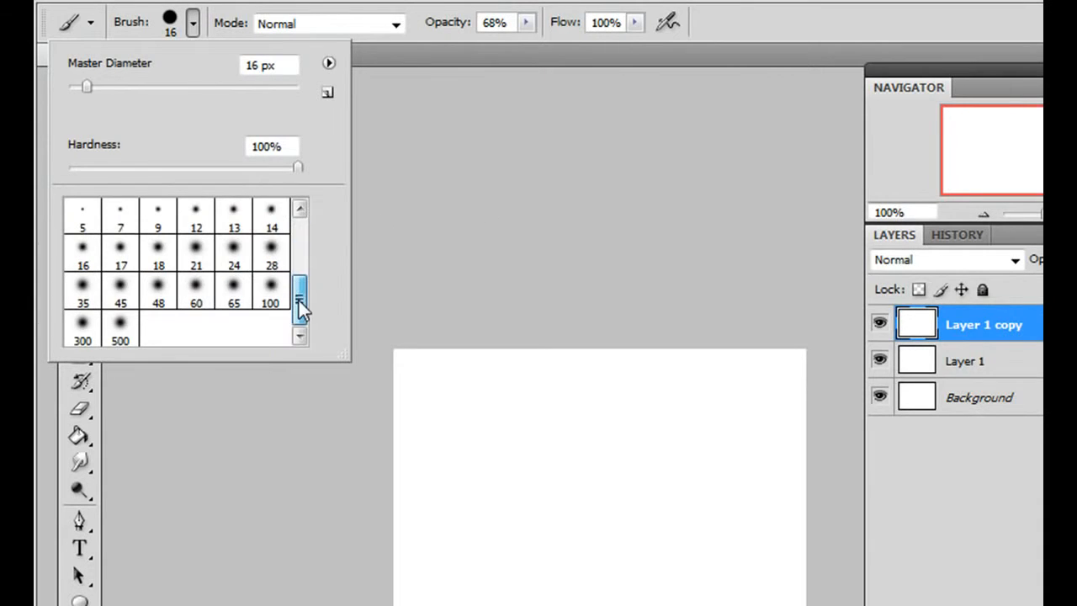
left_click(234, 255)
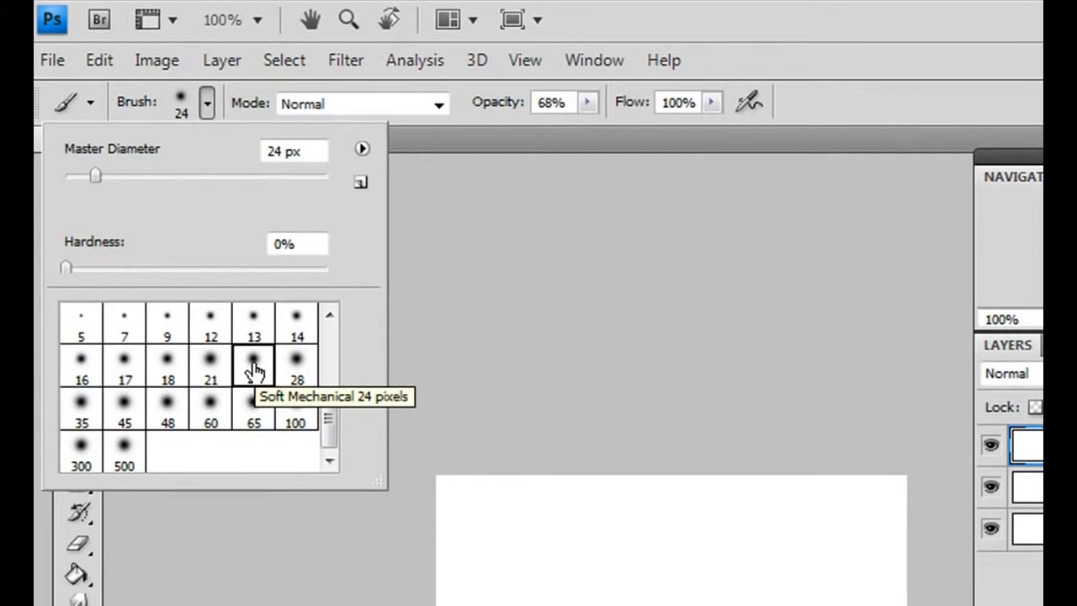
- Append the STVAL_eyelashes_kit_01 brush set to the current brushes
left_click(361, 149)
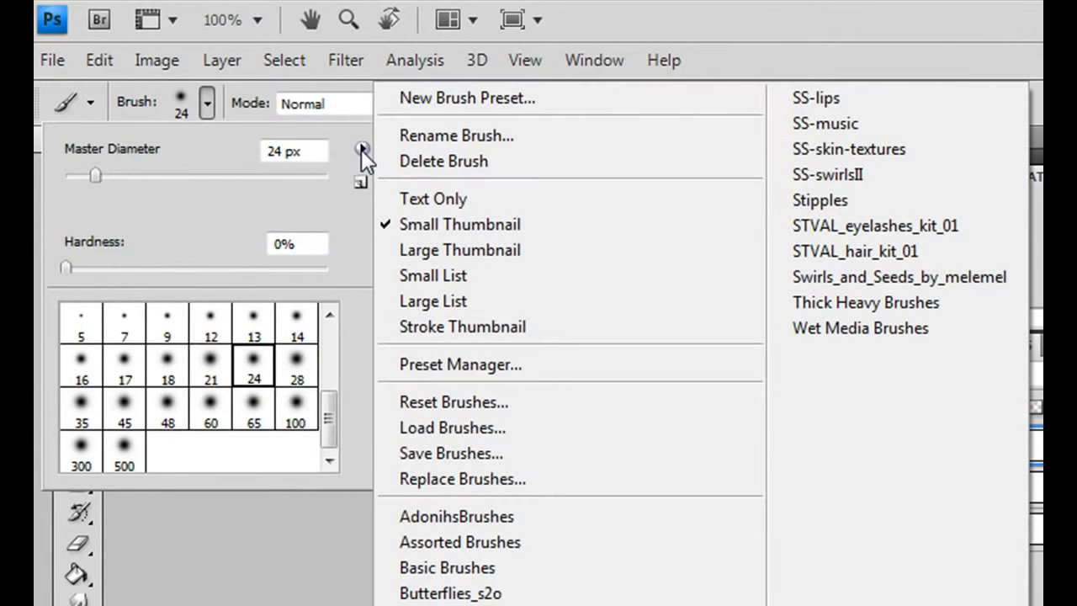
left_click(872, 225)
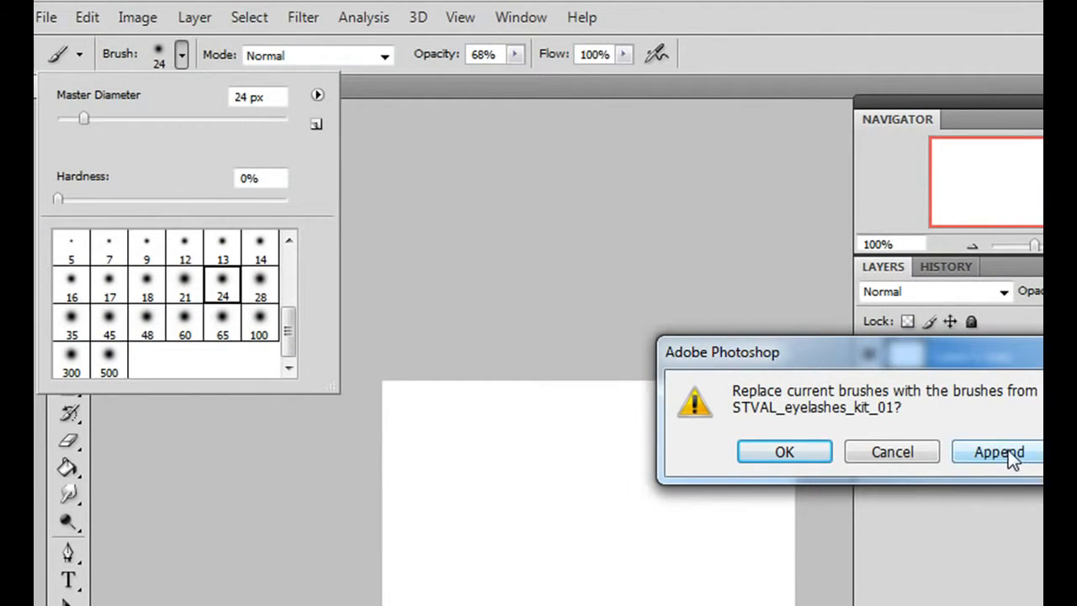
left_click(1008, 452)
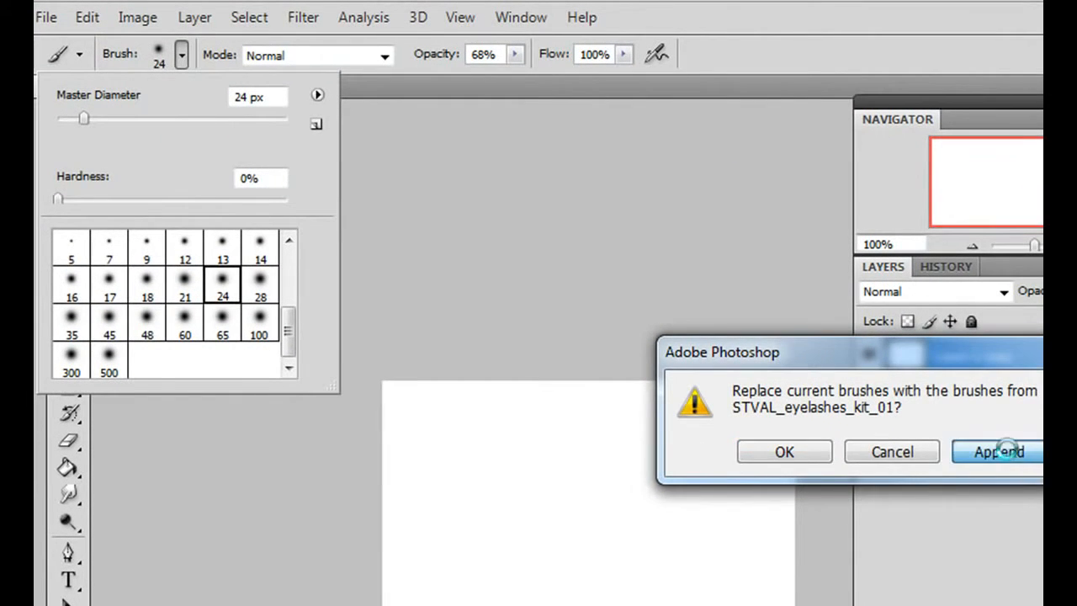
- Stamp one eyelash on Layer 1 copy using the first 1007 px eyelash brush, resized to 160 px, at 81% opacity
left_click_drag(291, 309, 294, 364)
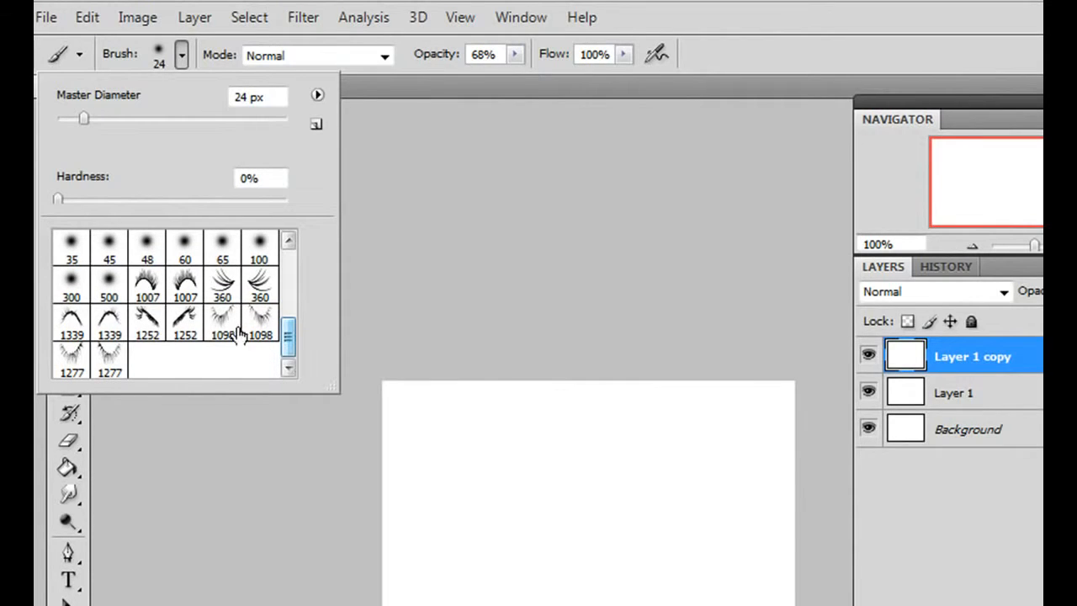
left_click(147, 286)
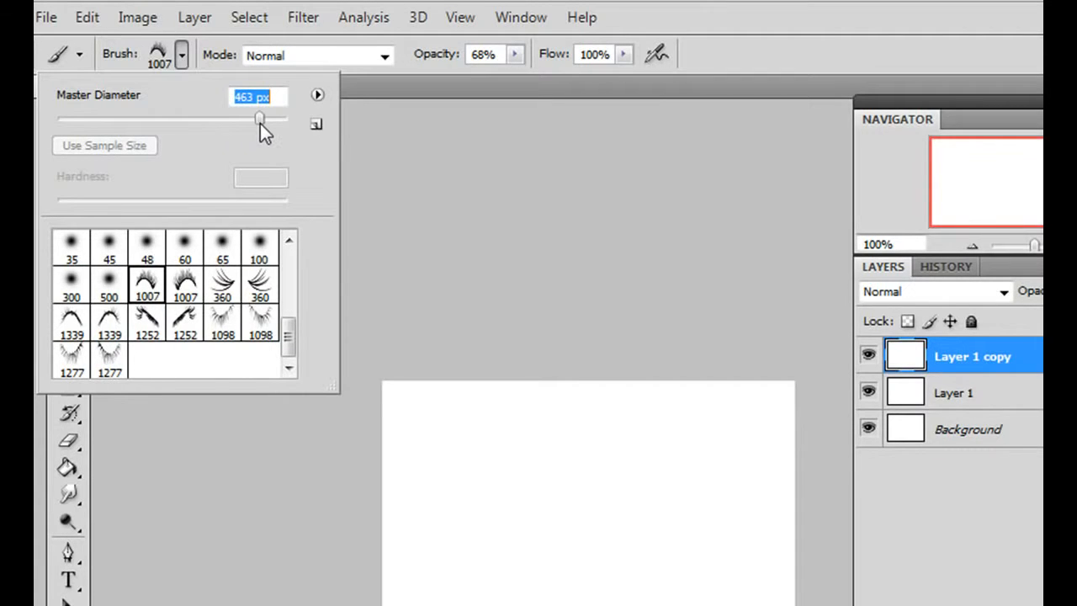
left_click(516, 55)
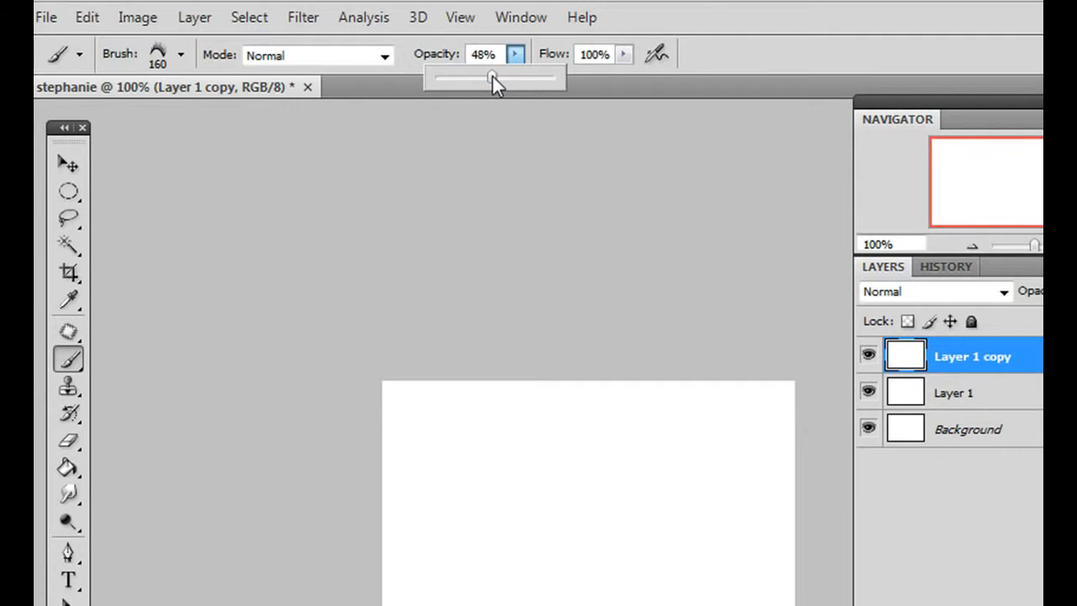
left_click_drag(493, 76, 533, 76)
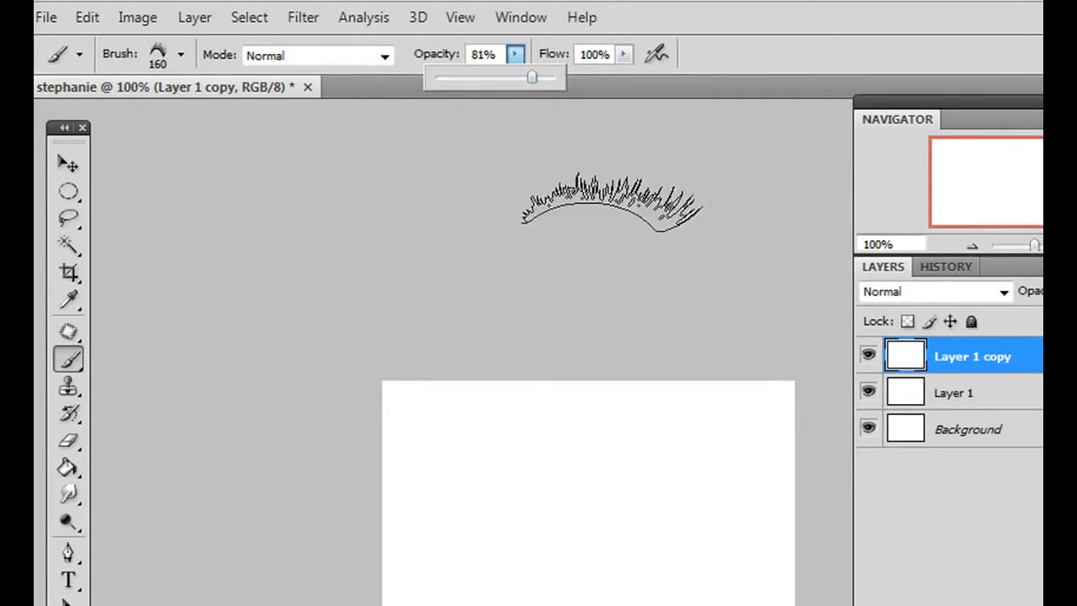
left_click(577, 494)
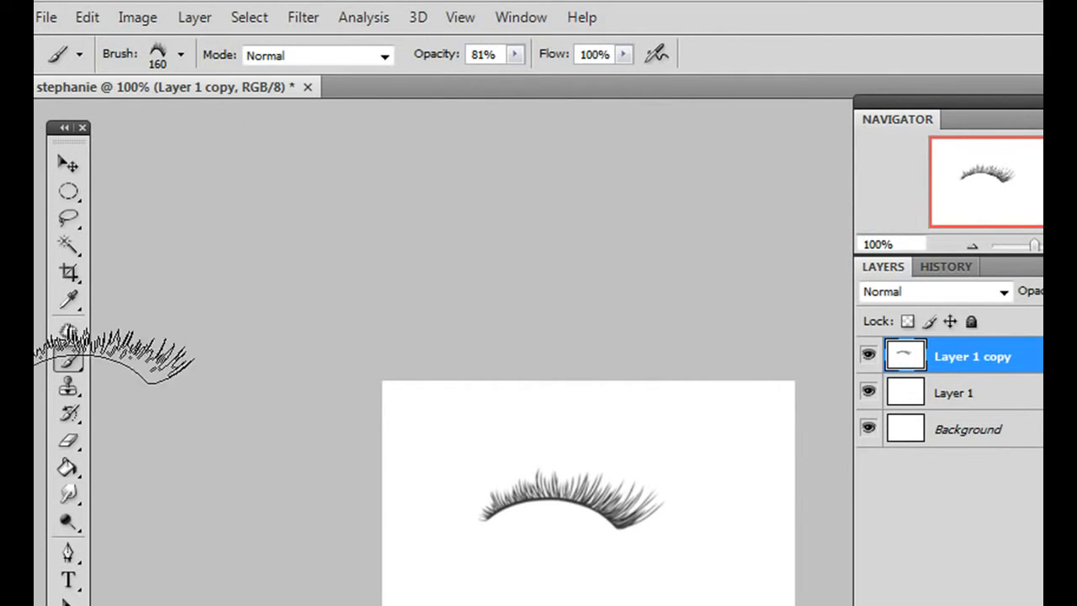
- Partly erase the middle of the eyelash with the Eraser, using the soft 28 px tip at 48% opacity
left_click(72, 438)
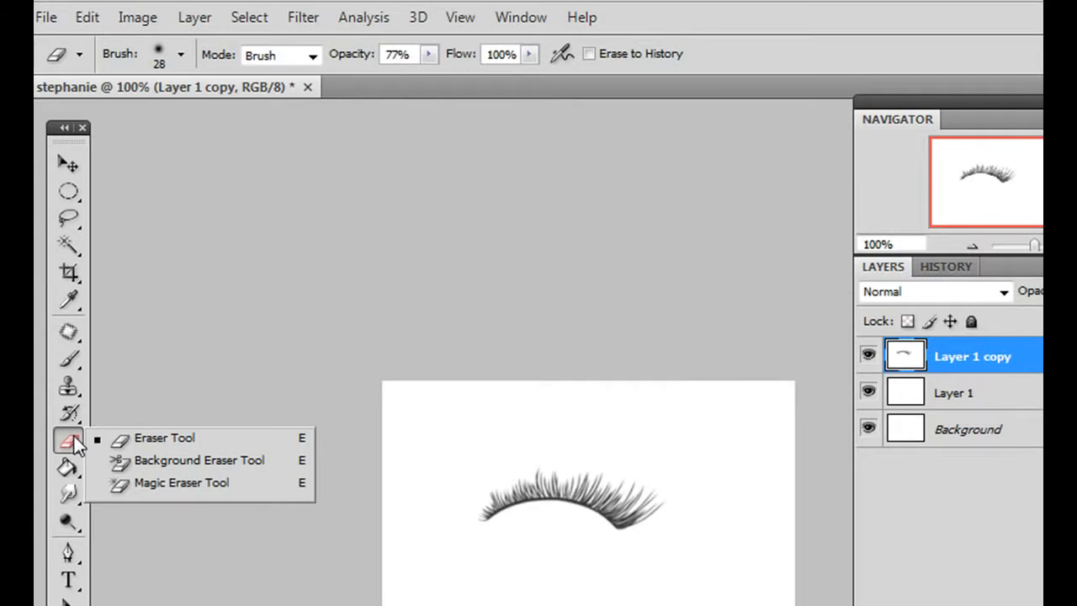
left_click(181, 54)
mouse_move(289, 335)
left_mouse_down()
mouse_move(288, 228)
mouse_move(296, 292)
left_mouse_up()
left_click(226, 282)
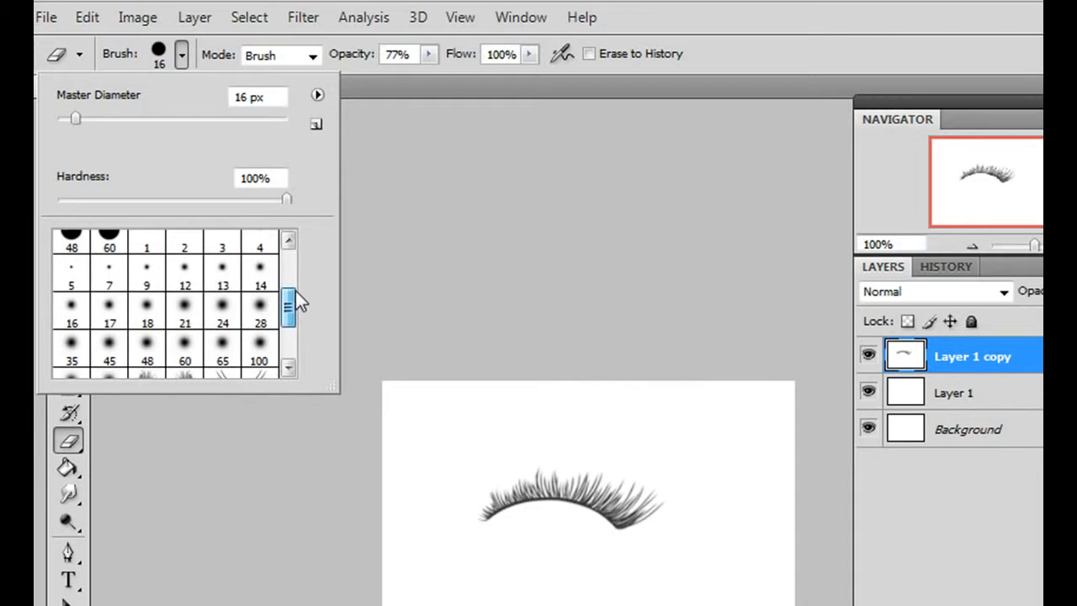
left_click(261, 318)
left_click(429, 55)
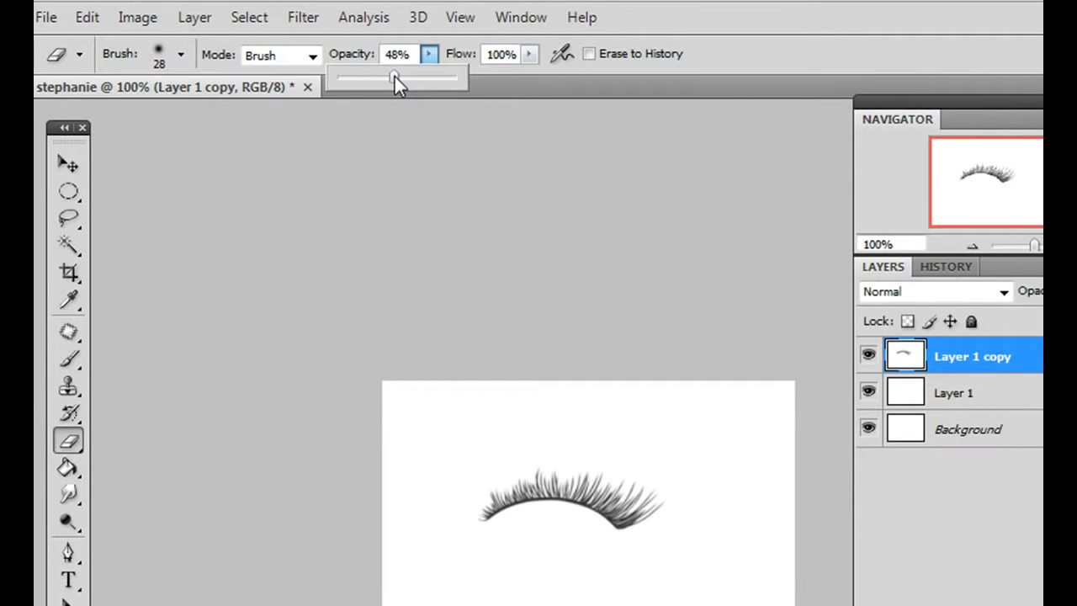
mouse_move(561, 472)
left_mouse_down()
mouse_move(582, 546)
mouse_move(577, 568)
mouse_move(555, 539)
mouse_move(559, 556)
mouse_move(568, 548)
left_mouse_up()
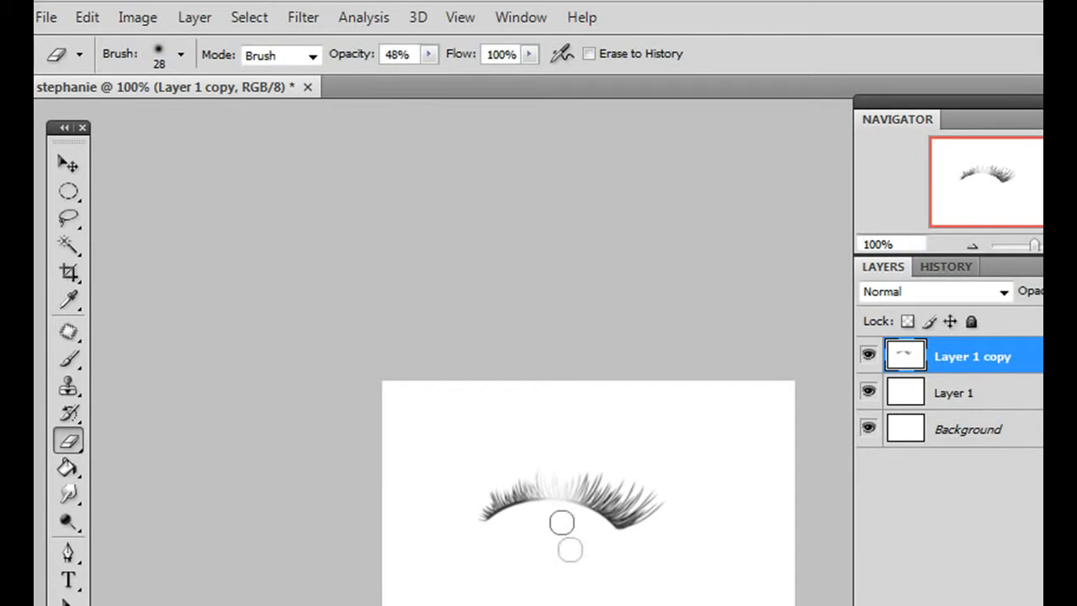
- Smear the outer lashes up toward the canvas's upper right with the Smudge tool, using the soft 24 px tip at 85% strength
left_click(69, 497)
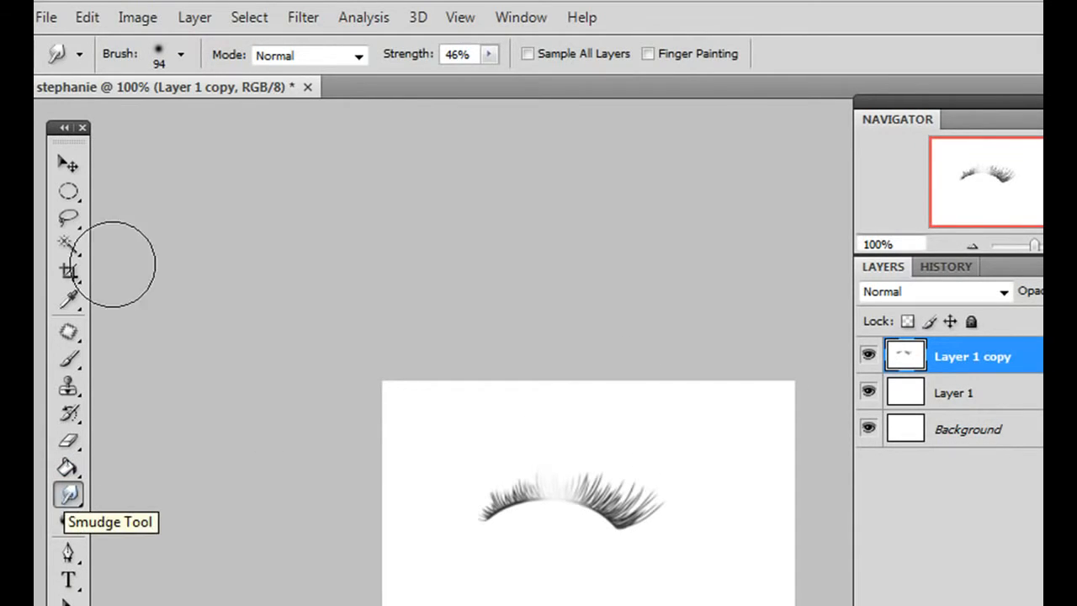
left_click(181, 54)
left_click(71, 246)
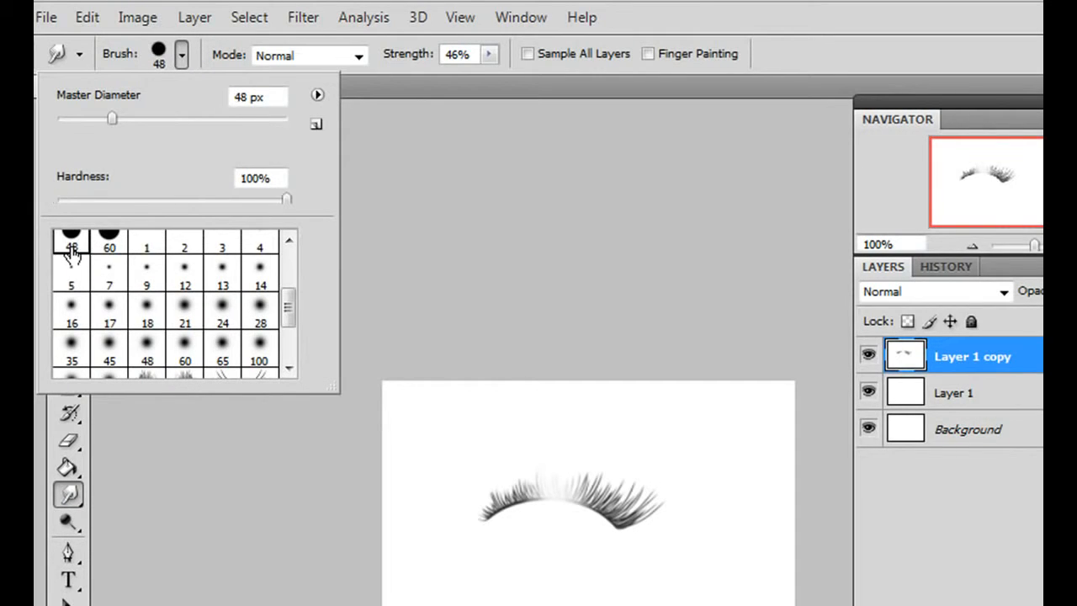
left_click(222, 312)
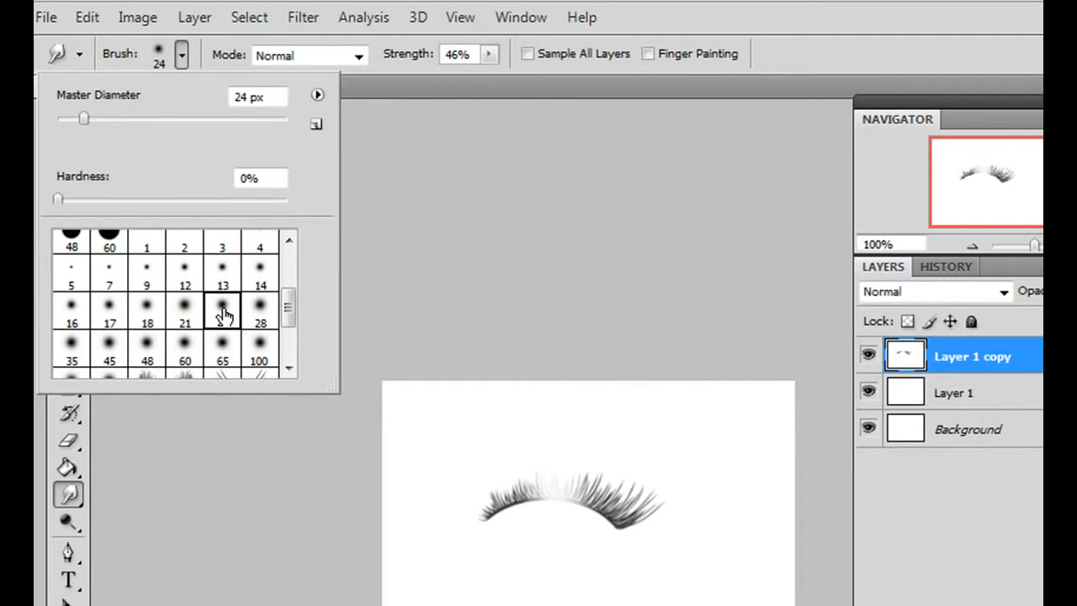
left_click(490, 53)
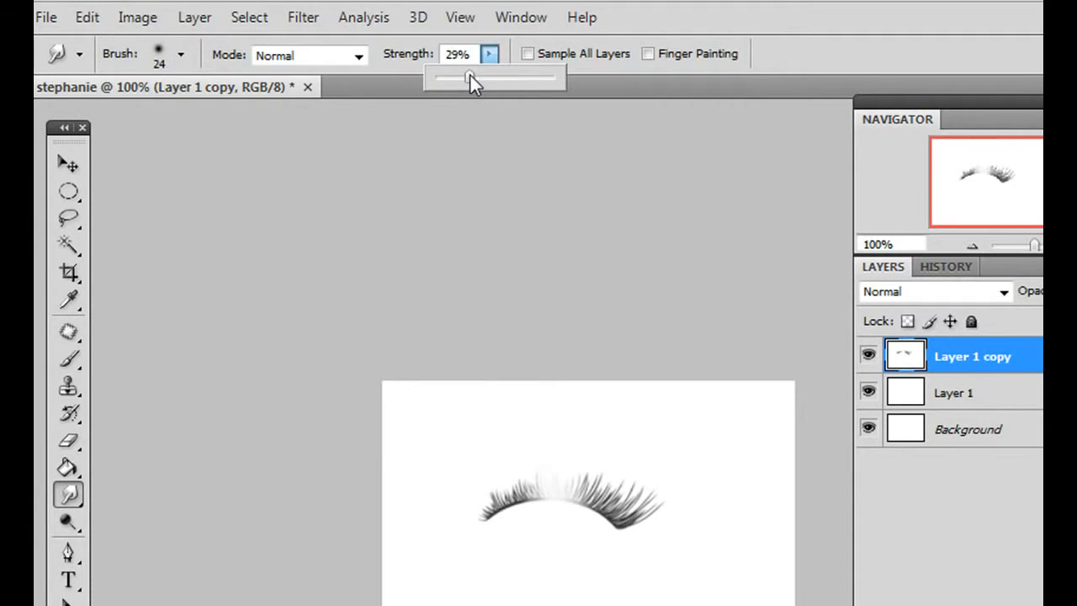
left_click_drag(470, 76, 538, 74)
left_click_drag(642, 515, 743, 407)
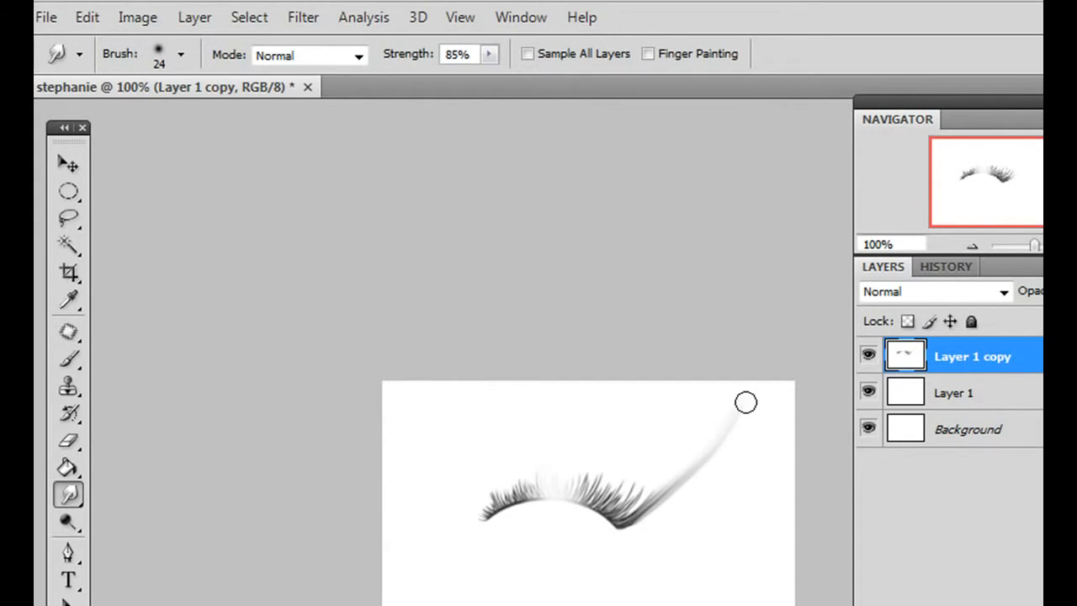
left_click_drag(621, 517, 740, 388)
left_click_drag(606, 511, 699, 387)
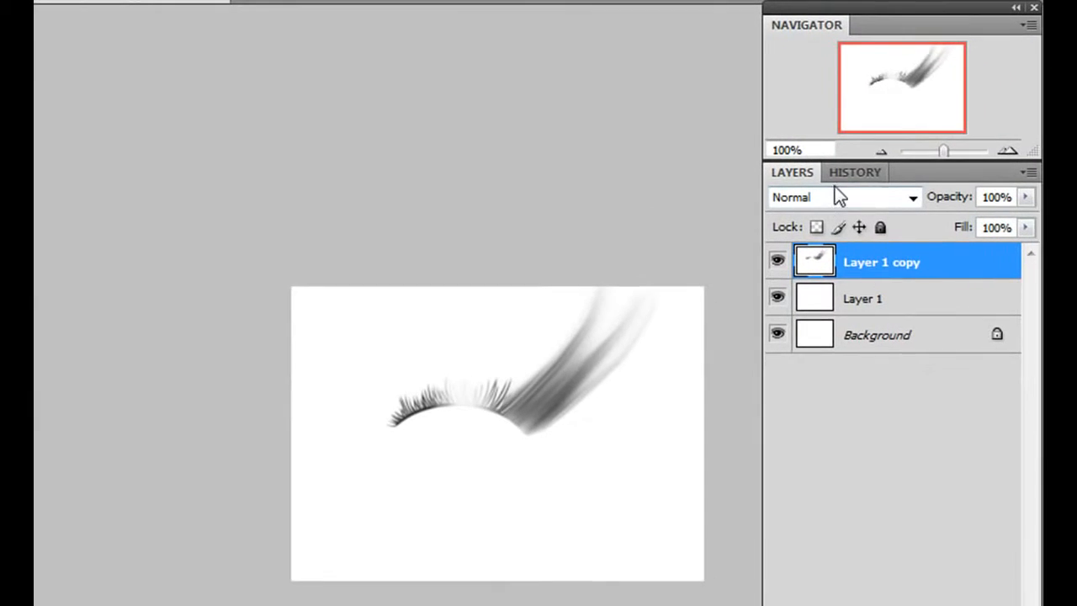
- Step back through the history to the last Eraser state to remove the three smudge strokes, and return to the layer list
left_click(839, 176)
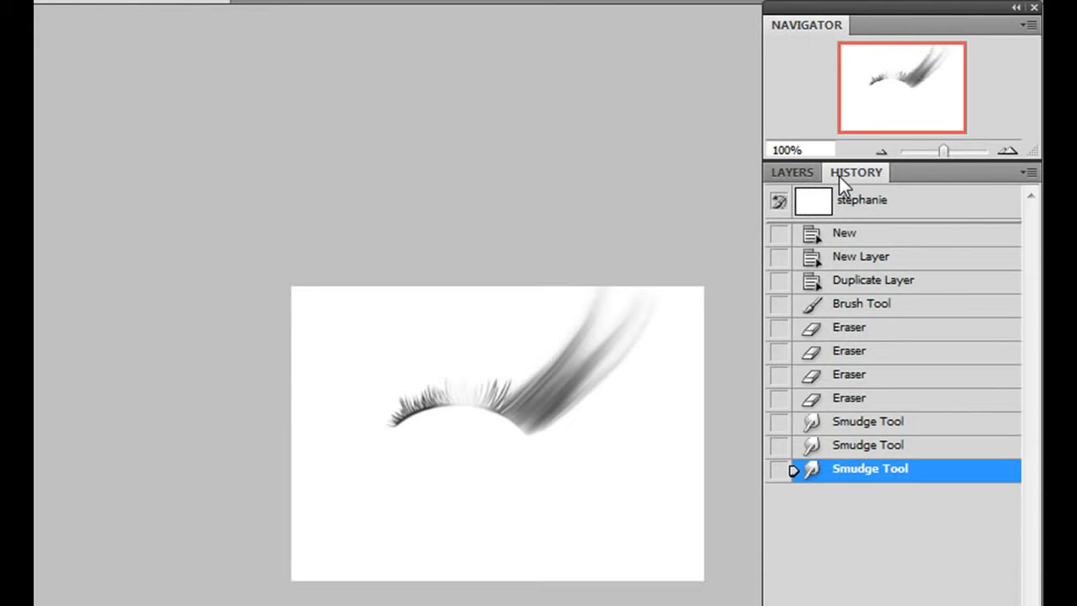
left_click(905, 453)
left_click(905, 427)
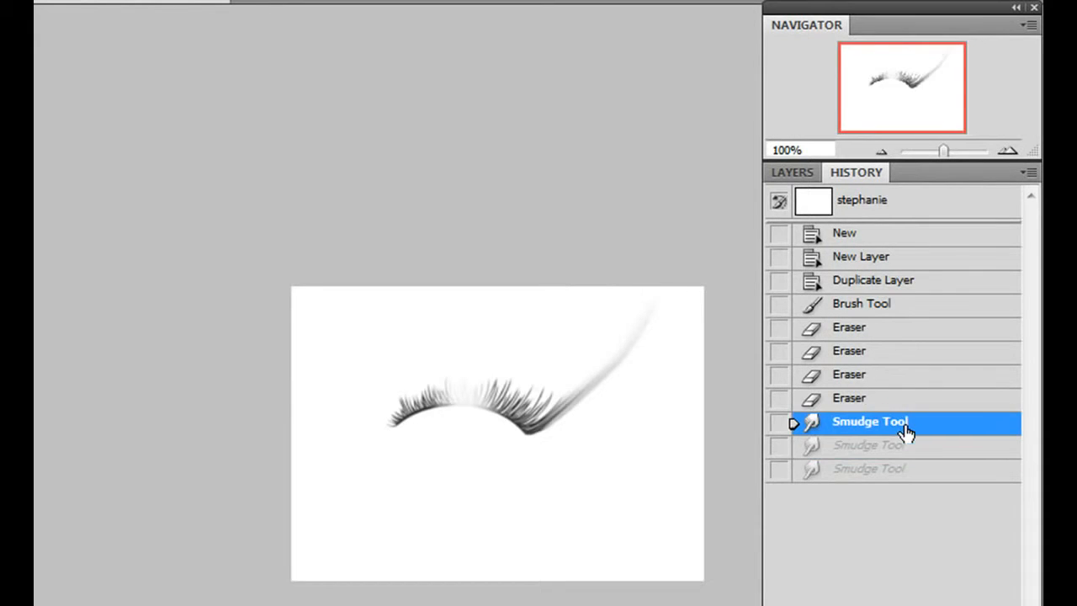
left_click(870, 402)
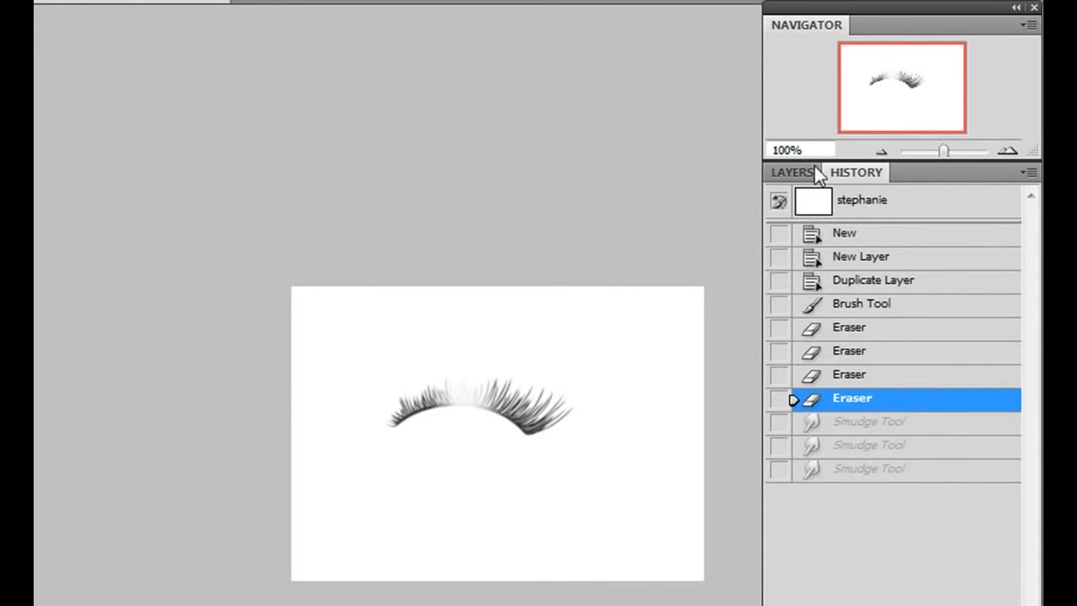
left_click(789, 171)
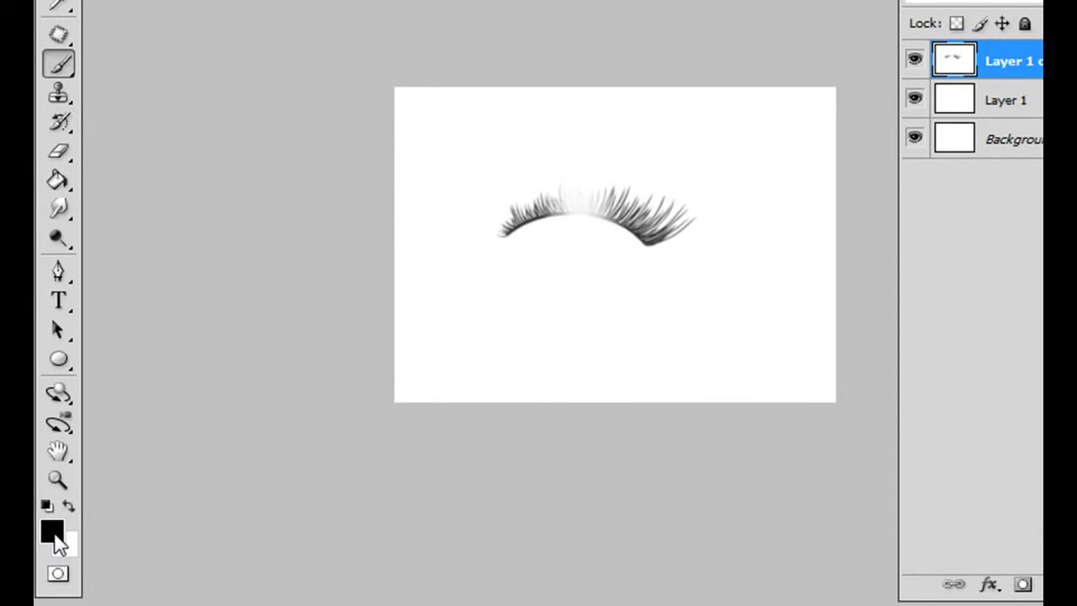
- Try red and green shades for the foreground color, and set it to the blue hex value 7280e5
left_click(53, 532)
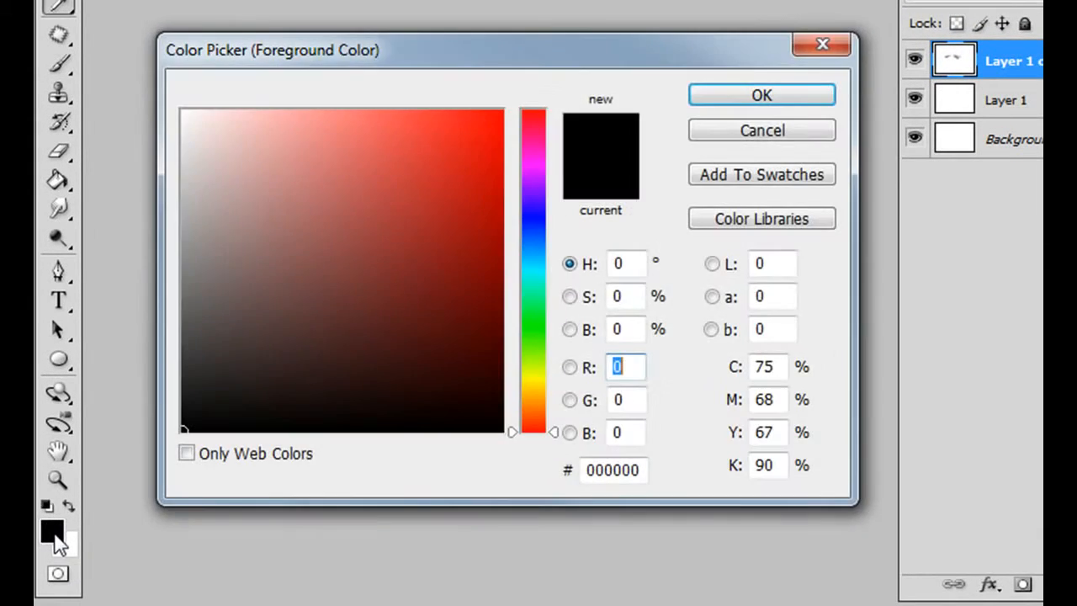
left_click(429, 175)
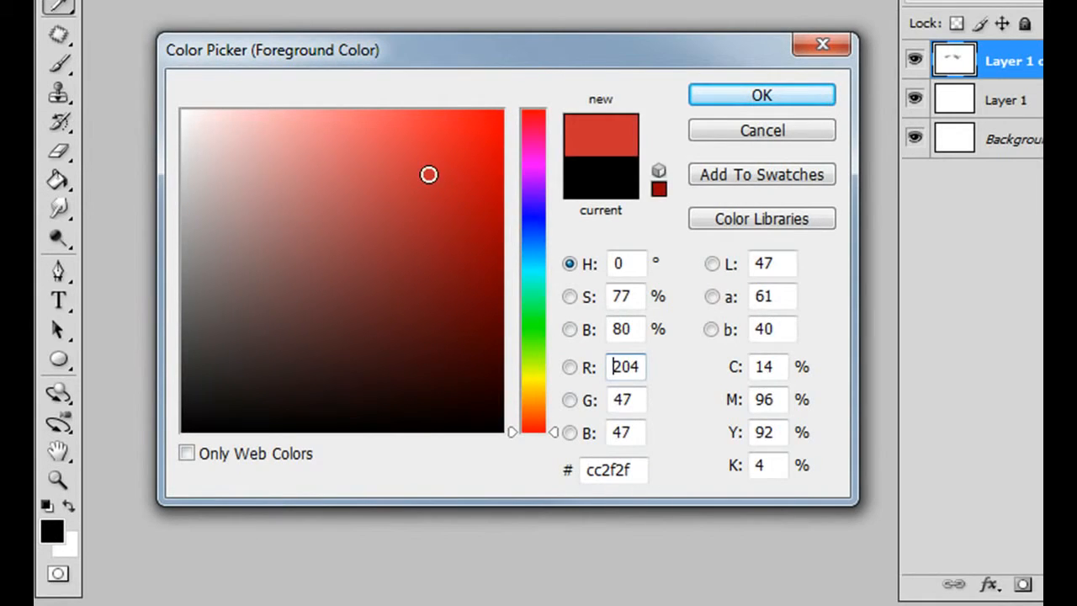
left_click(532, 328)
left_click(322, 220)
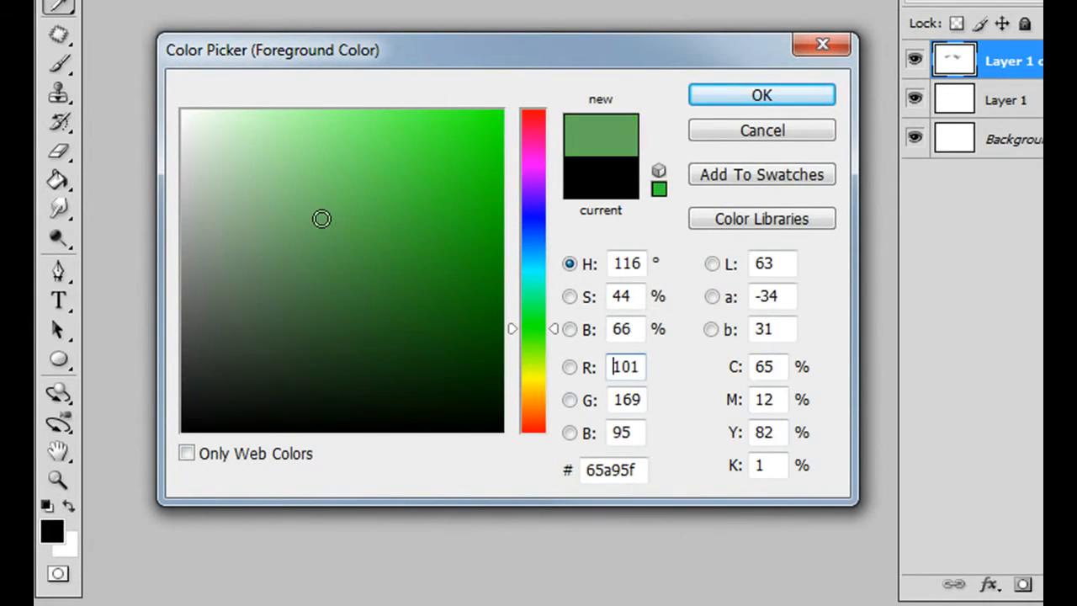
double_click(597, 468)
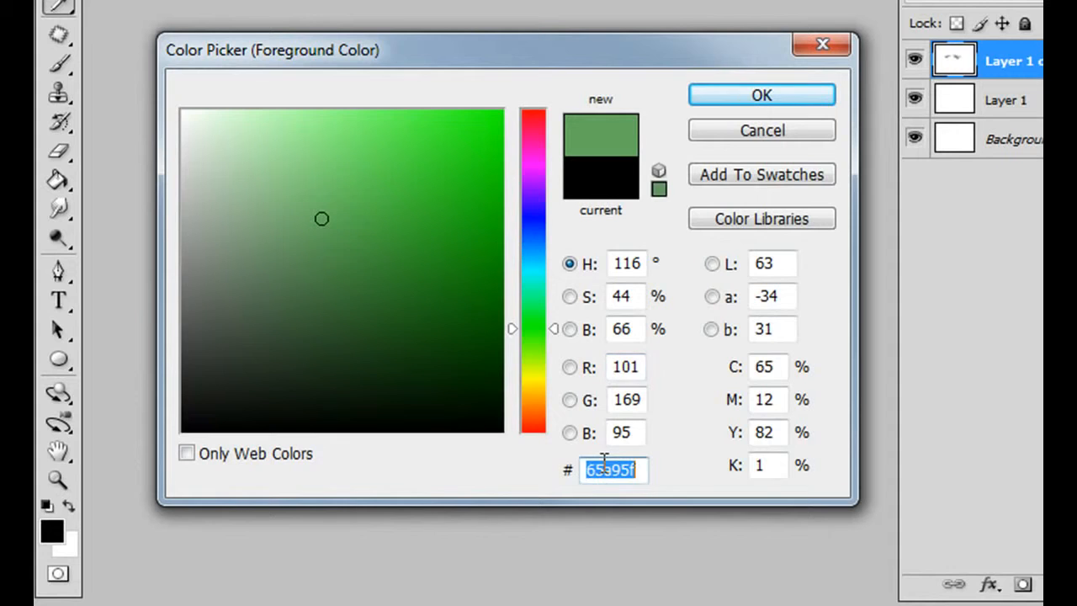
type("7280e")
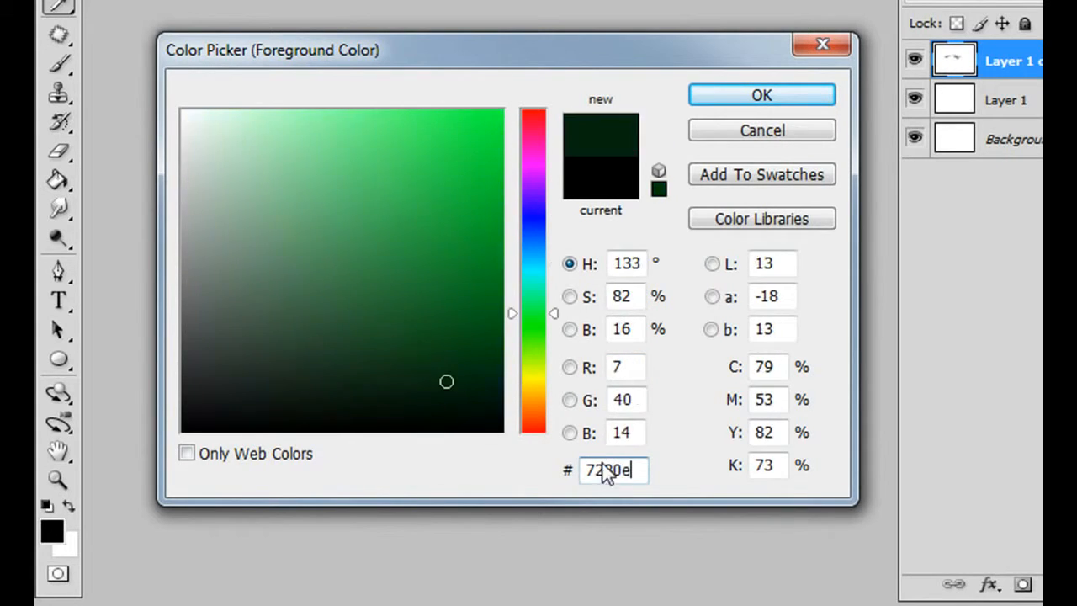
type("5")
left_click(736, 99)
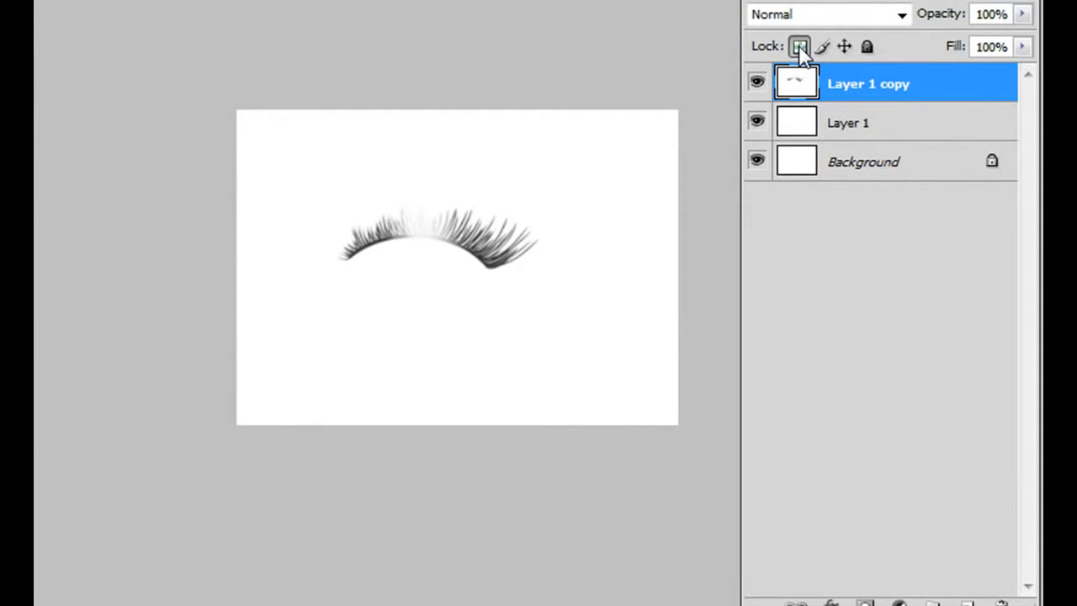
- Lock the transparent pixels of Layer 1 copy and brush the blue foreground color over the outer lashes
left_click(800, 48)
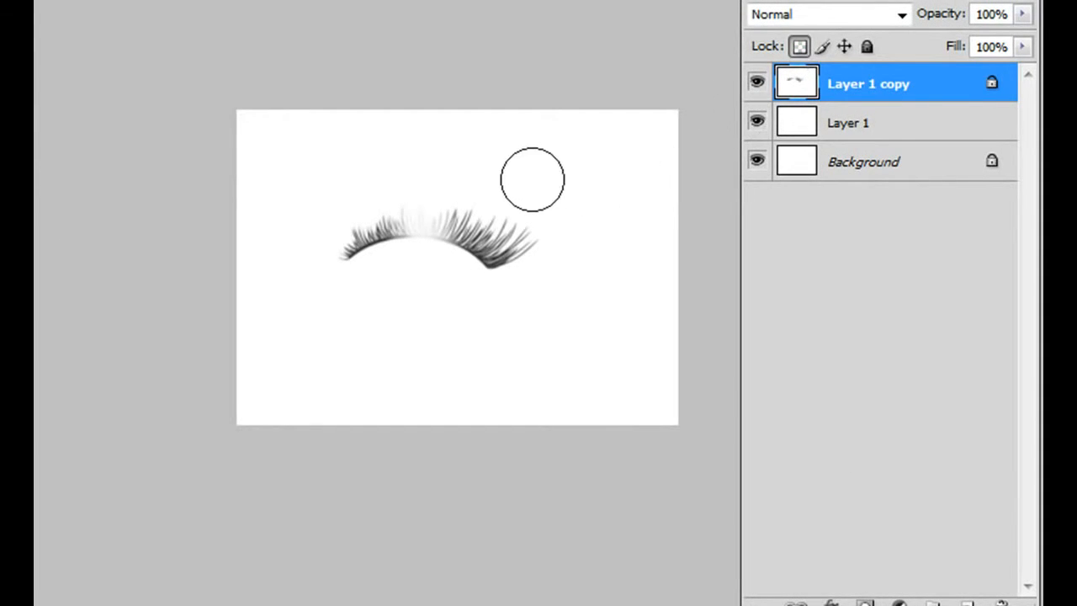
mouse_move(506, 194)
left_mouse_down()
mouse_move(407, 271)
mouse_move(523, 150)
mouse_move(553, 154)
mouse_move(403, 276)
mouse_move(555, 218)
left_mouse_up()
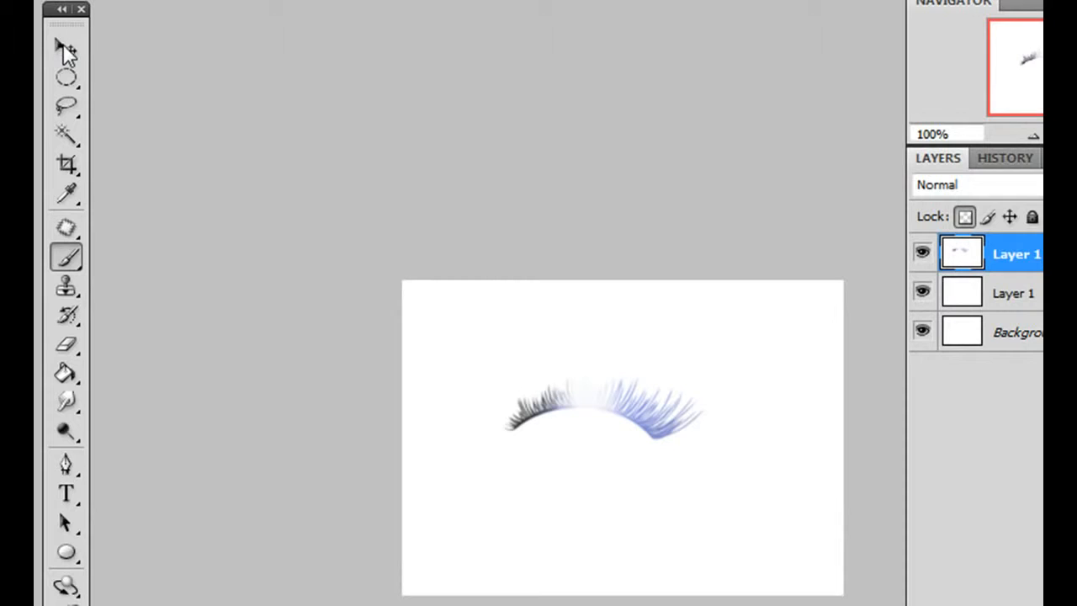
- Try moving the eyelash toward the canvas's upper right with the Move tool, and undo the move
left_click(67, 51)
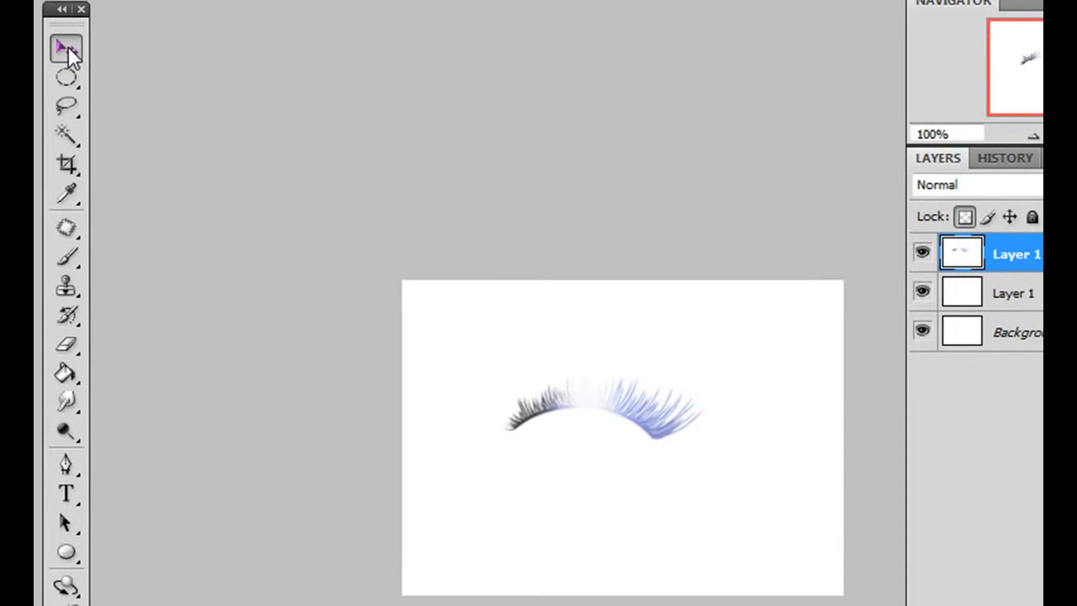
left_click_drag(635, 387, 697, 347)
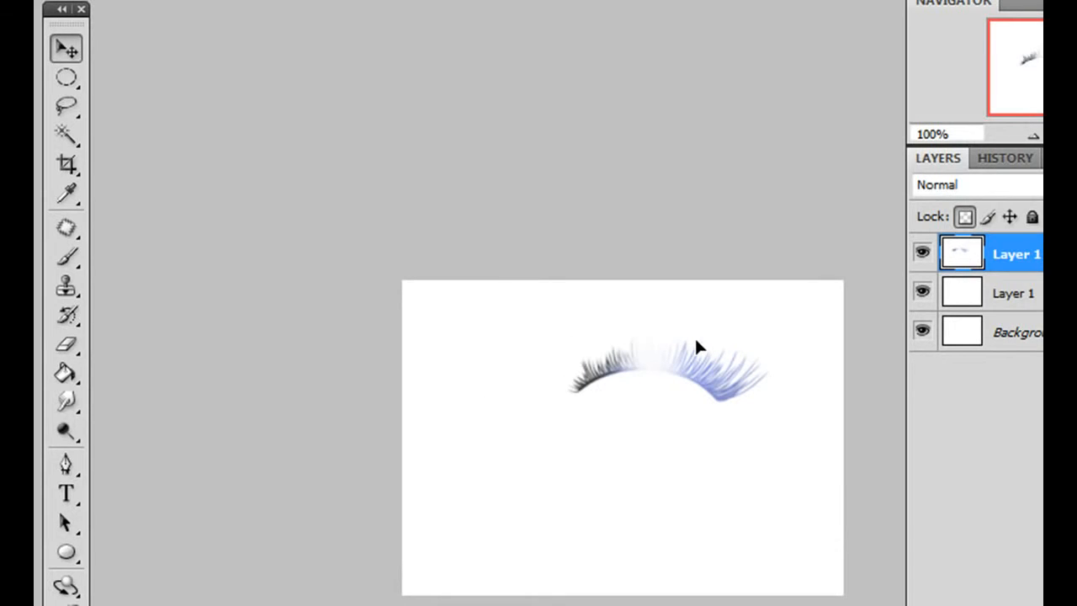
key("ctrl+z")
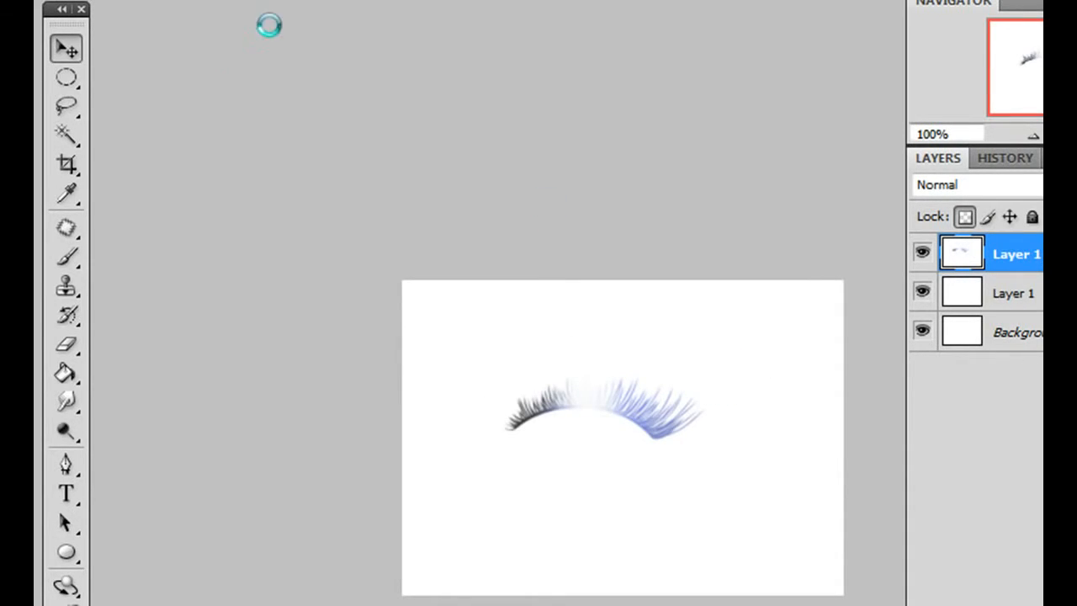
- Lasso the black inner half of the eyelash on Layer 1 copy, delete it, and clear the selection
left_click(68, 108)
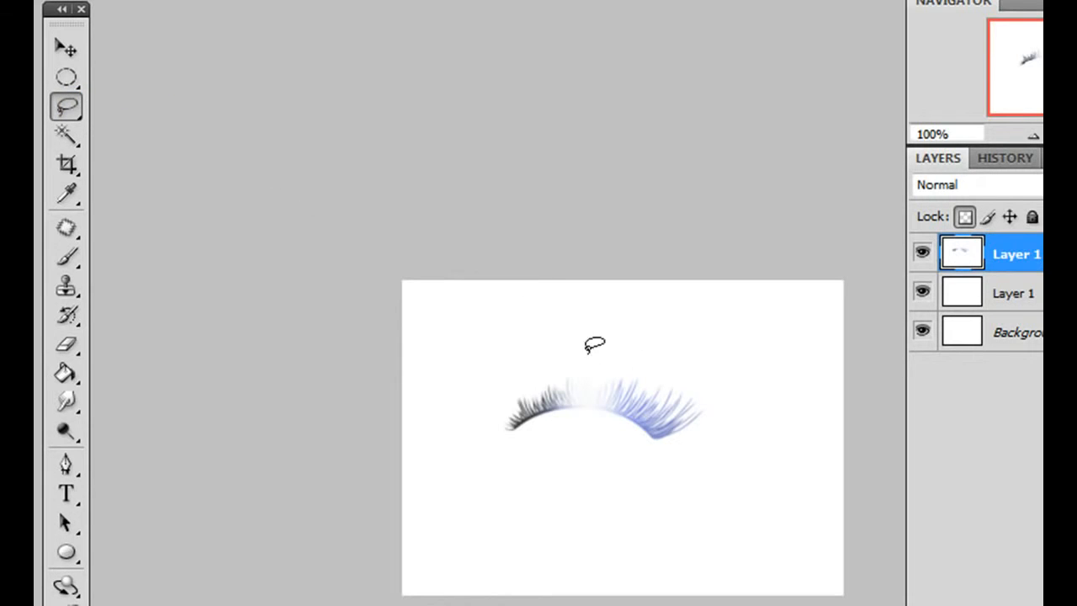
mouse_move(545, 349)
left_mouse_down()
mouse_move(492, 453)
mouse_move(523, 469)
mouse_move(571, 463)
mouse_move(602, 428)
mouse_move(609, 381)
mouse_move(552, 350)
left_mouse_up()
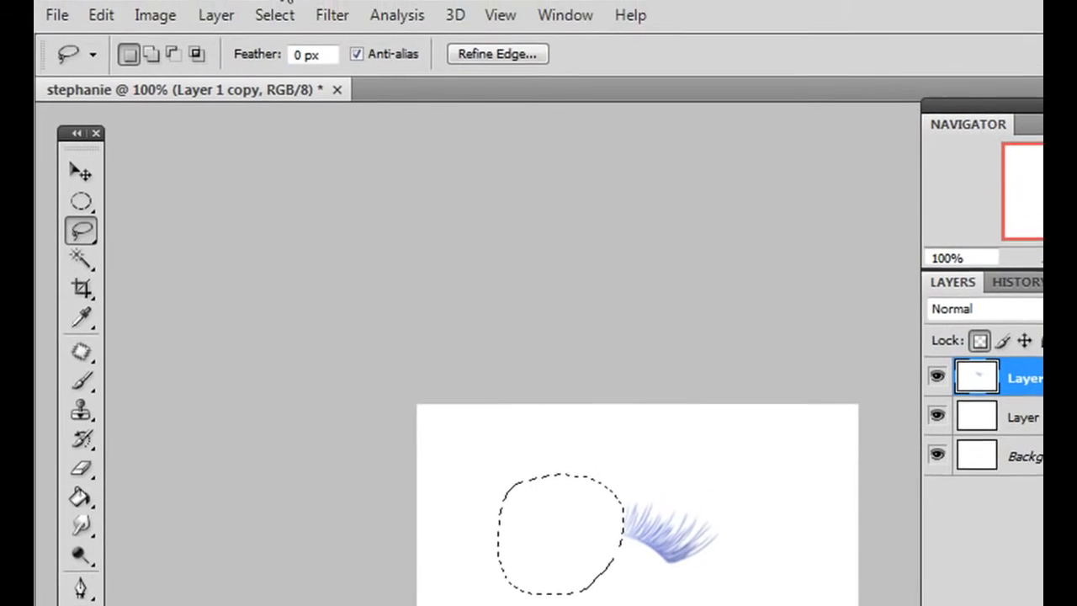
left_click(280, 15)
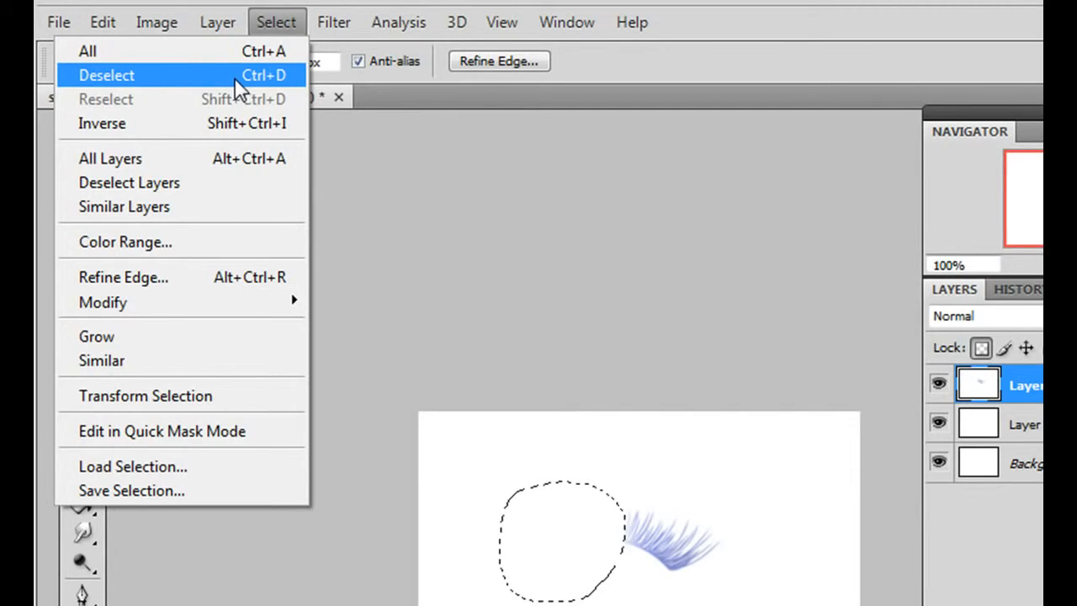
left_click(235, 76)
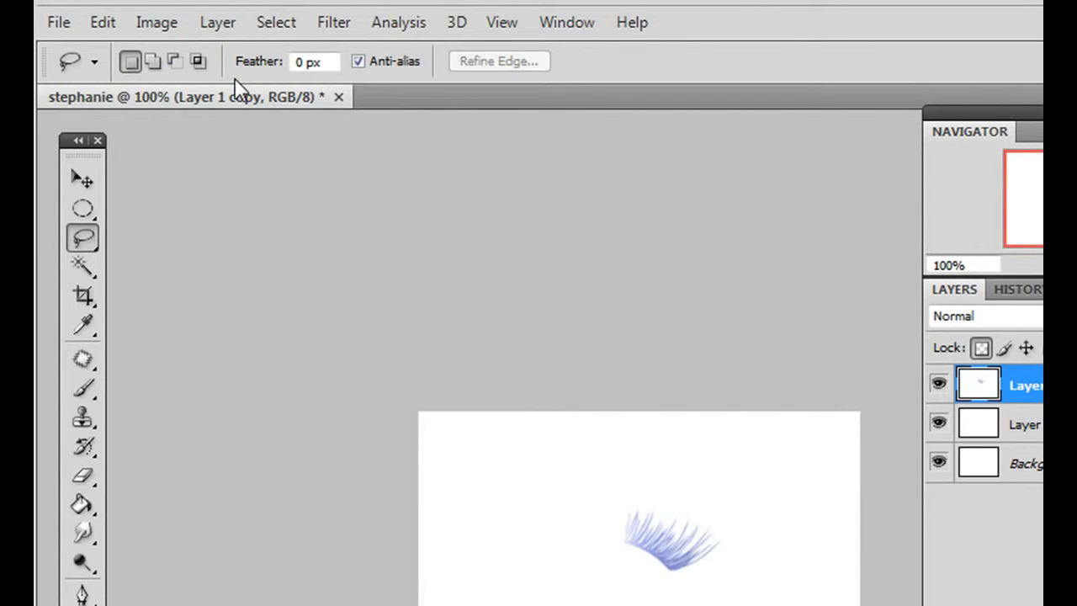
- With the Gradient tool, edit the dark blue-to-green gradient and recolor its 35% color stop bright red
left_click(82, 504)
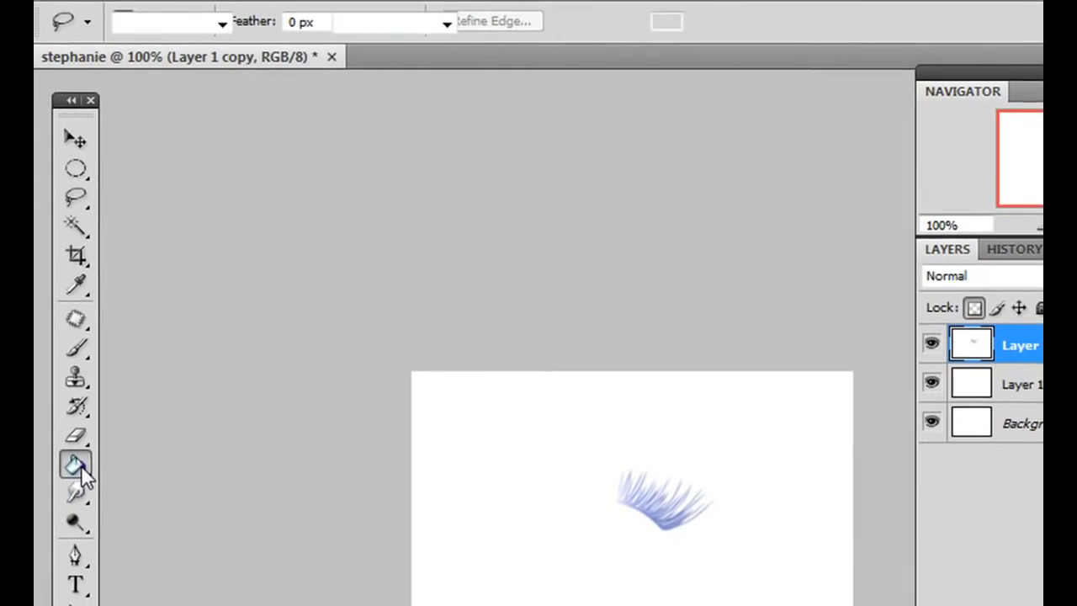
left_click_drag(81, 467, 184, 466)
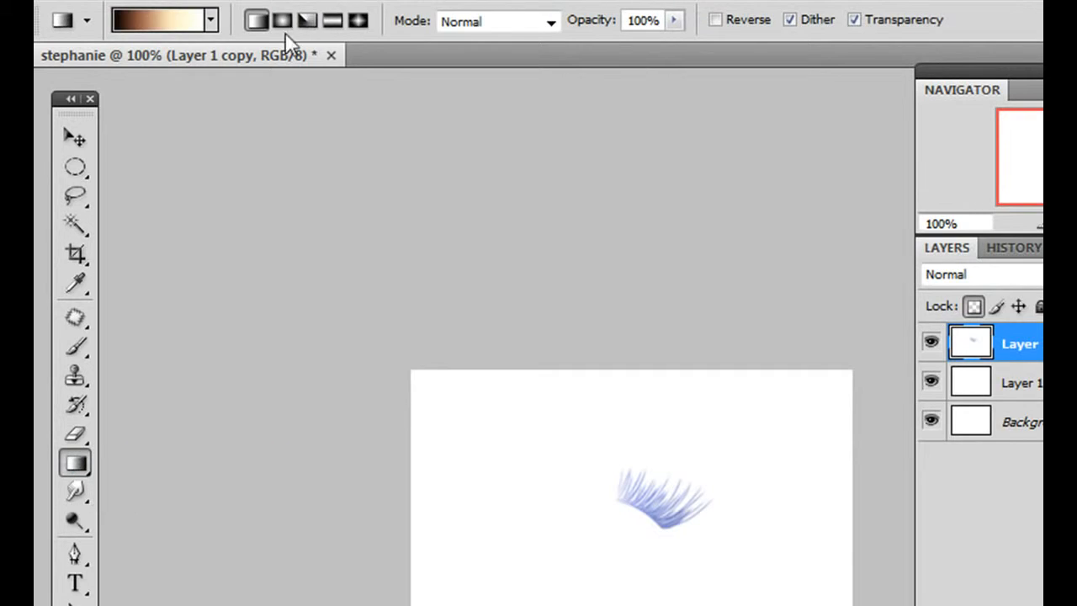
left_click(155, 26)
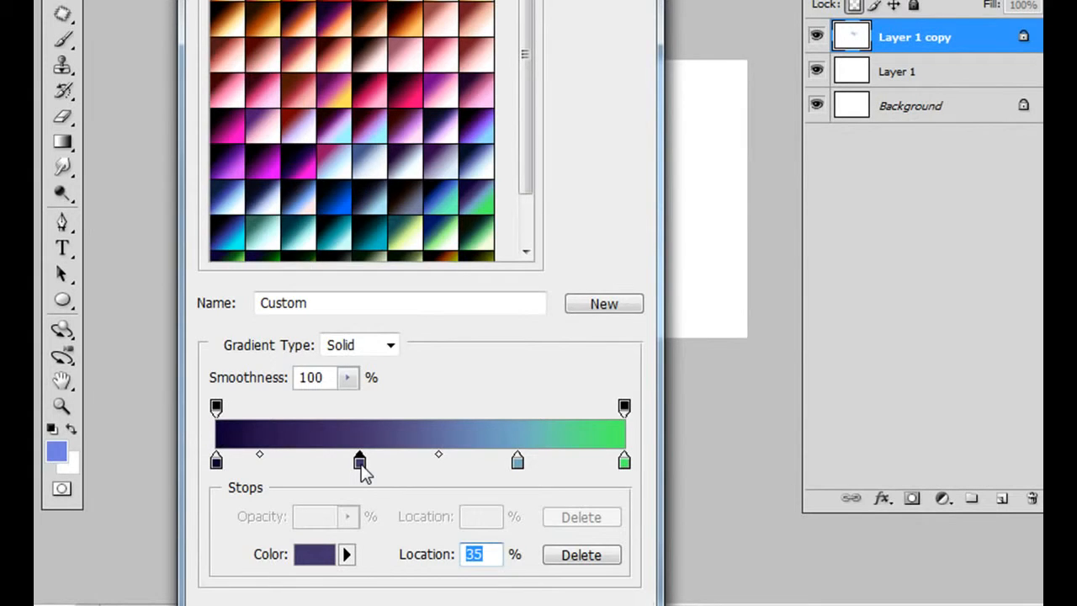
double_click(362, 463)
left_click_drag(480, 108, 485, 77)
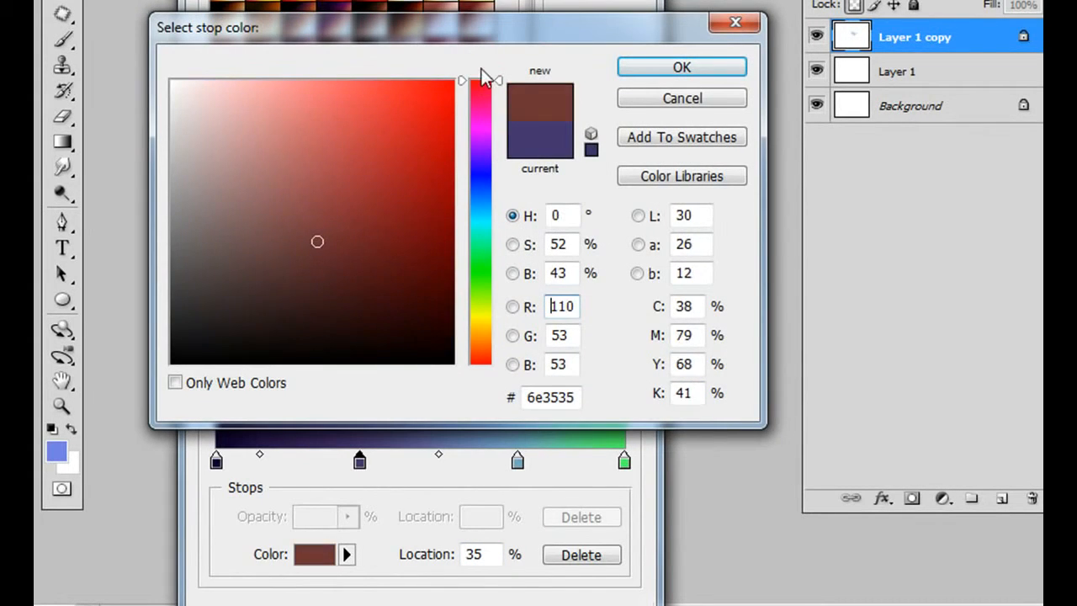
left_click(373, 125)
left_click(682, 67)
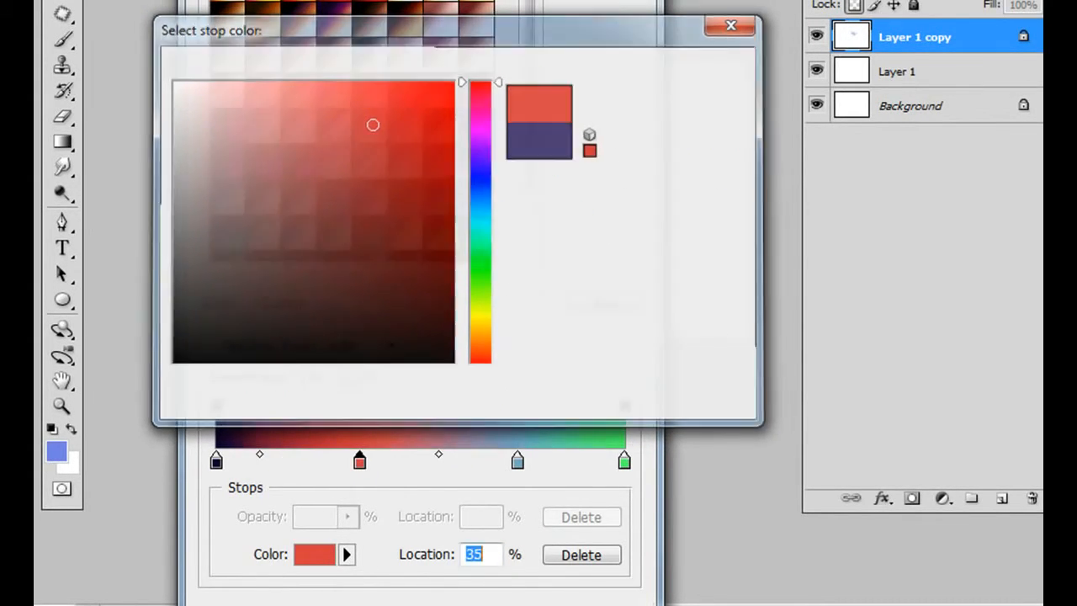
- Recolor the gradient's light blue stop at 74% to black, hex 000000
left_click(518, 461)
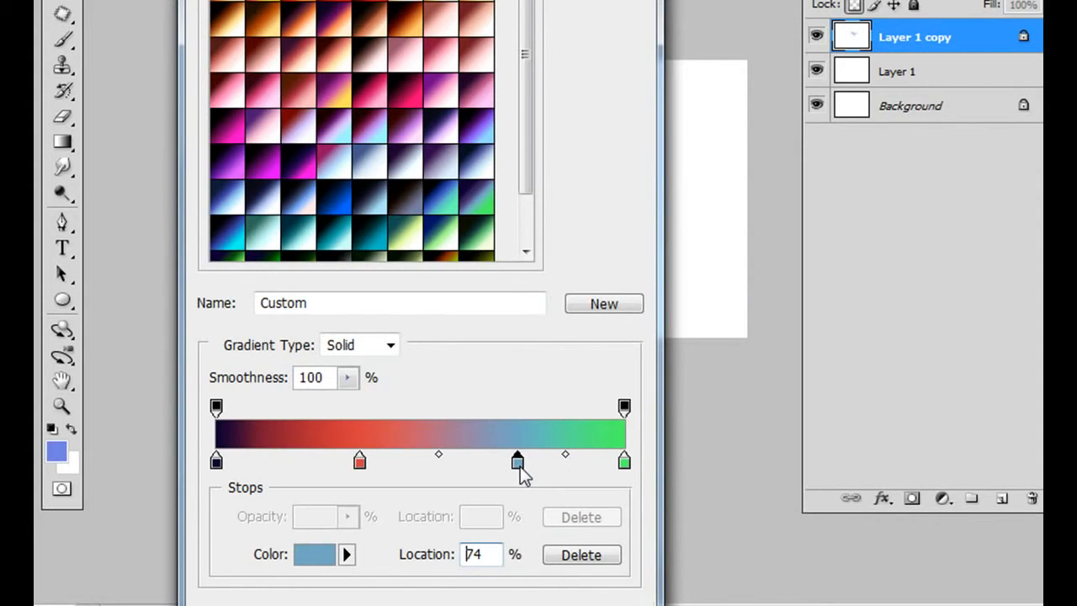
double_click(519, 465)
double_click(551, 399)
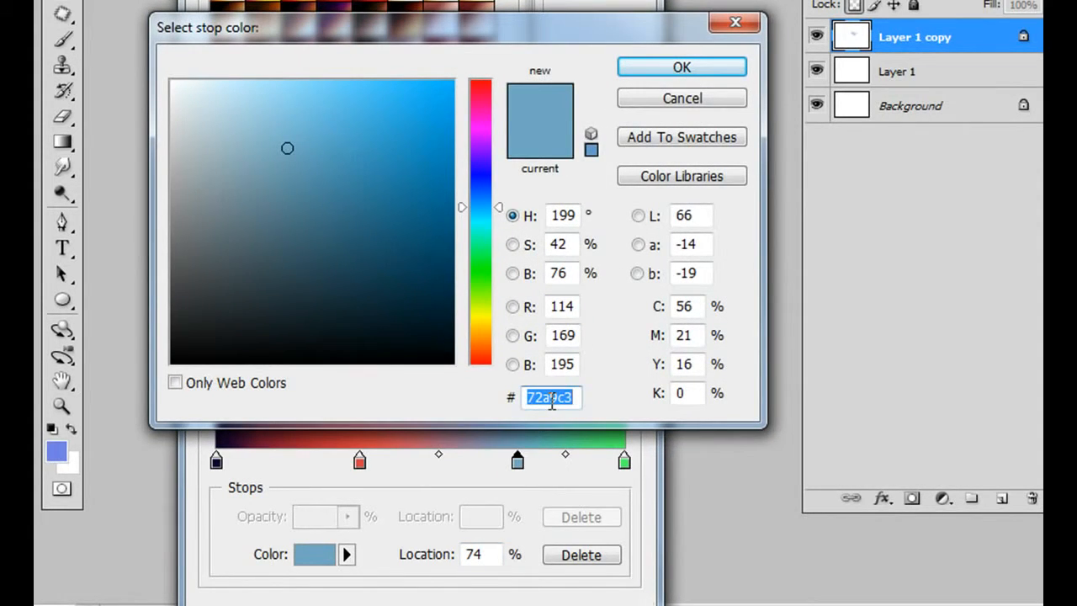
type("000000")
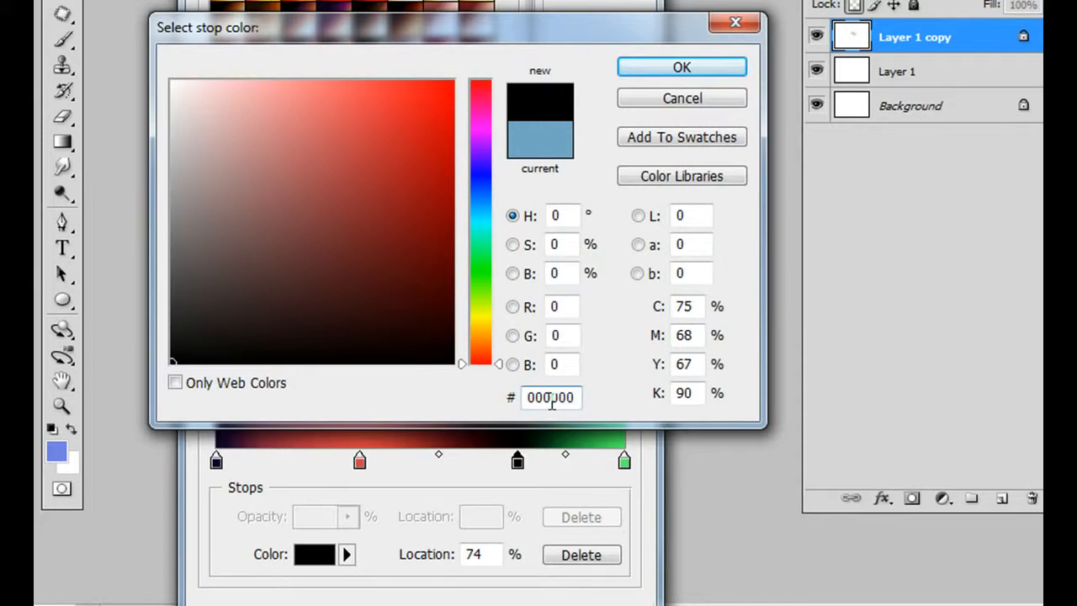
left_click(684, 73)
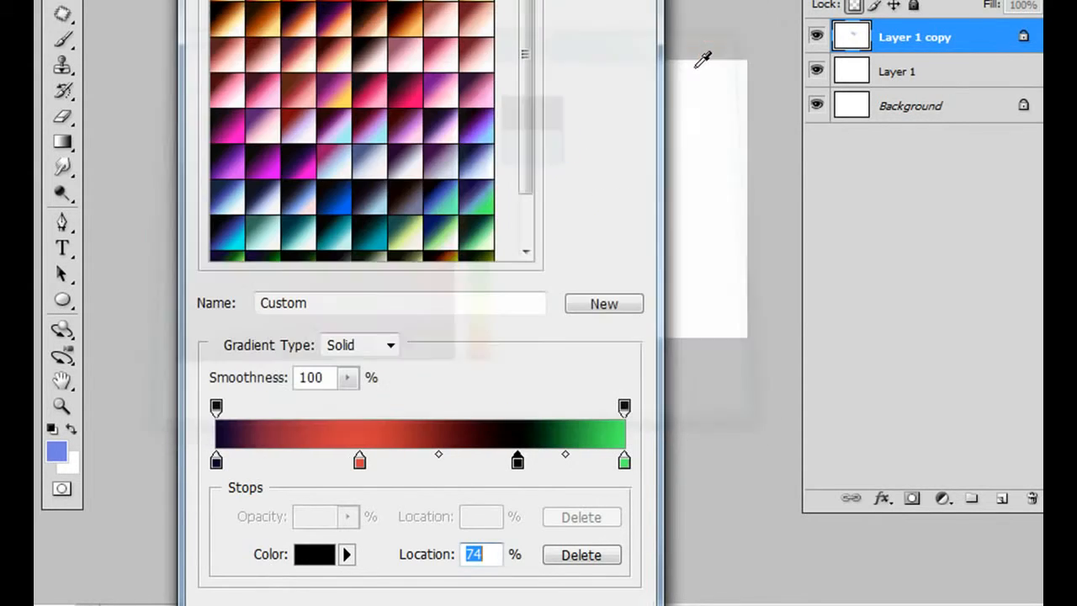
- Relocate the gradient's black color stop to 50% and accept the edited gradient
left_click_drag(519, 466, 496, 467)
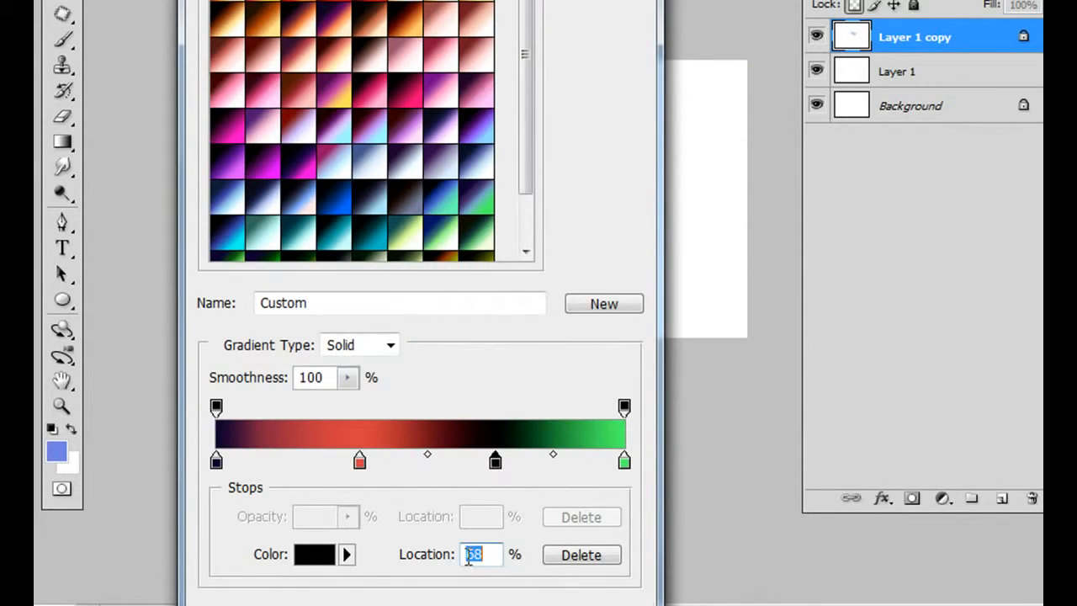
left_click(480, 554)
double_click(480, 555)
type("50")
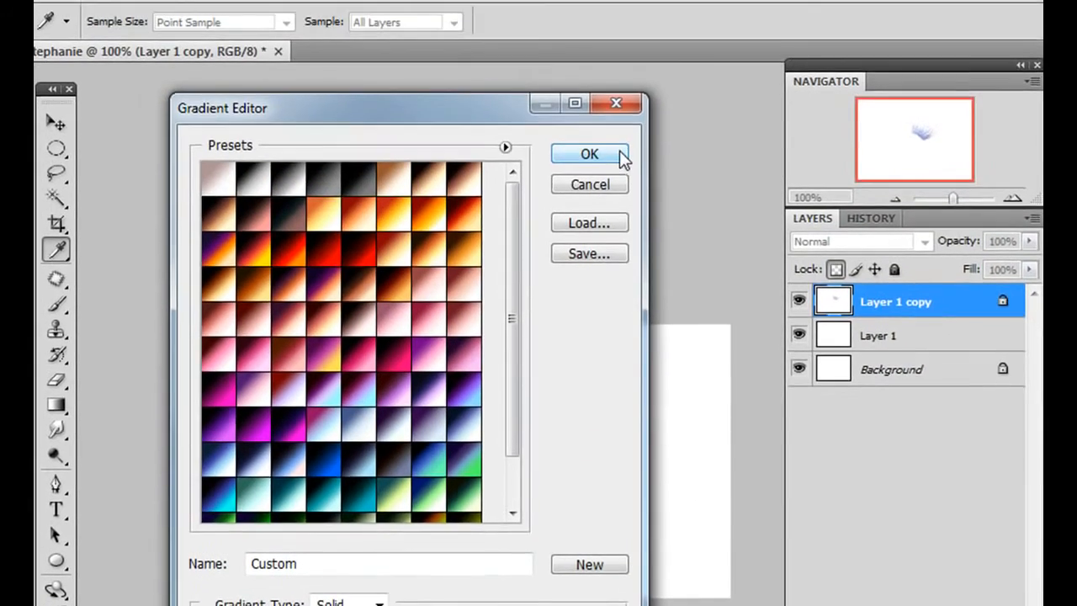
left_click(618, 153)
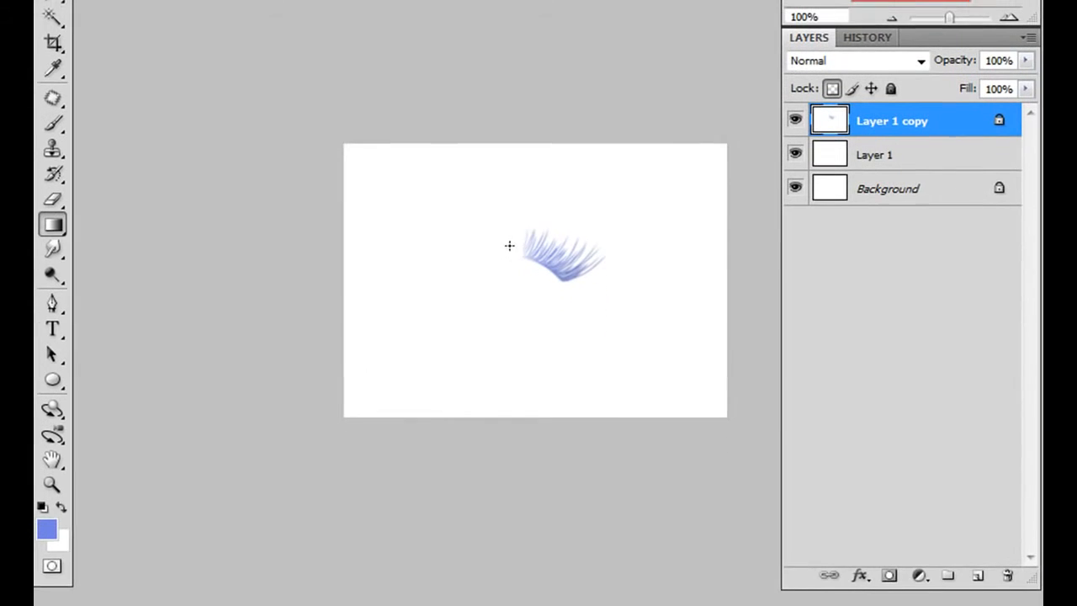
- Try the custom gradient across the eyelash on Layer 1 copy and horizontally across the whole canvas on Layer 1
left_click_drag(536, 247, 596, 270)
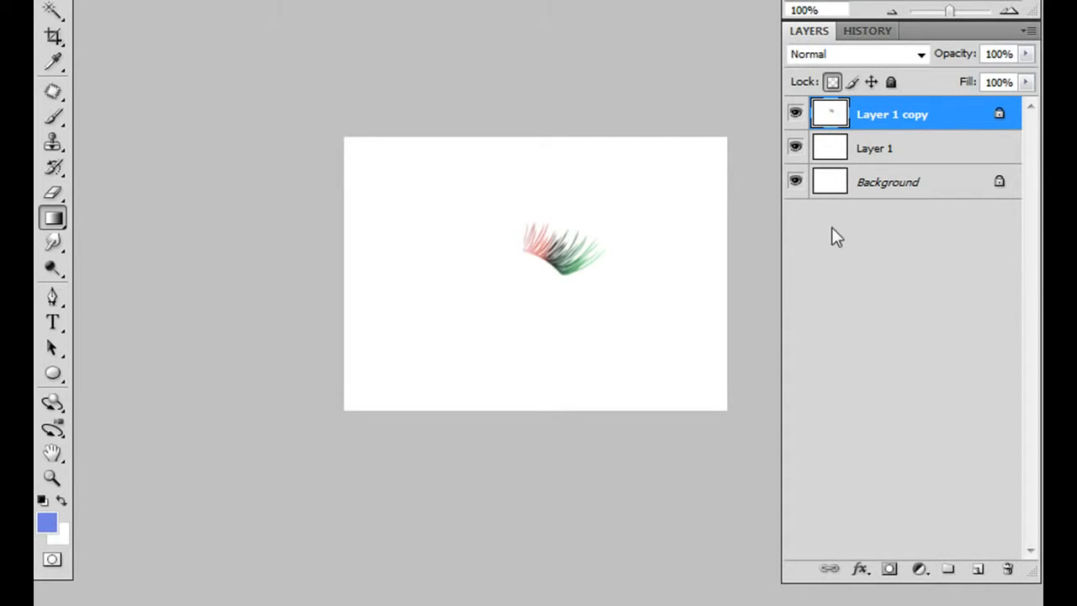
left_click(875, 160)
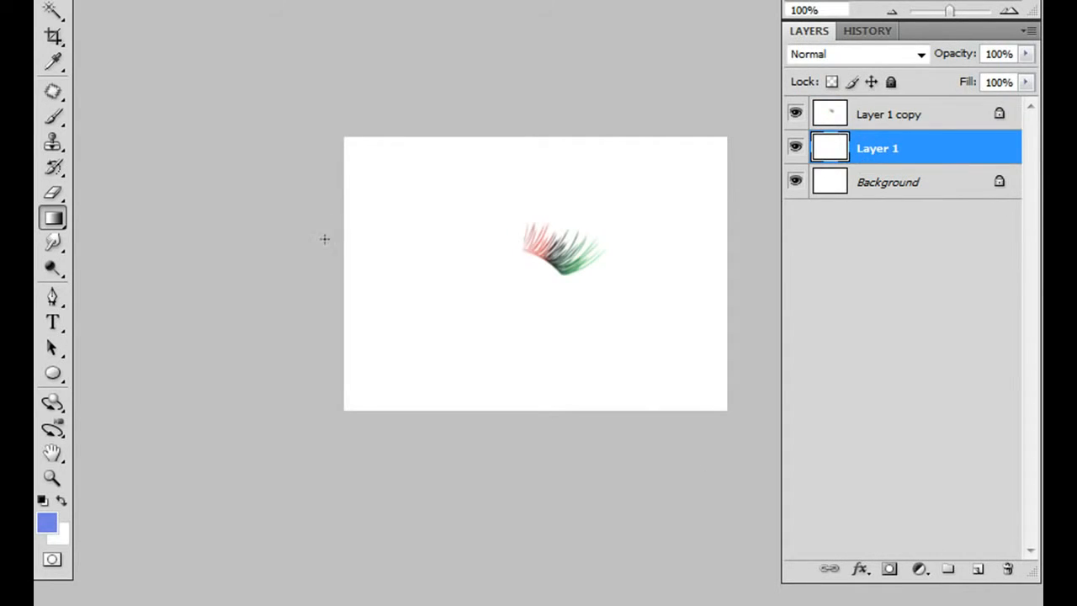
left_click_drag(340, 244, 740, 236)
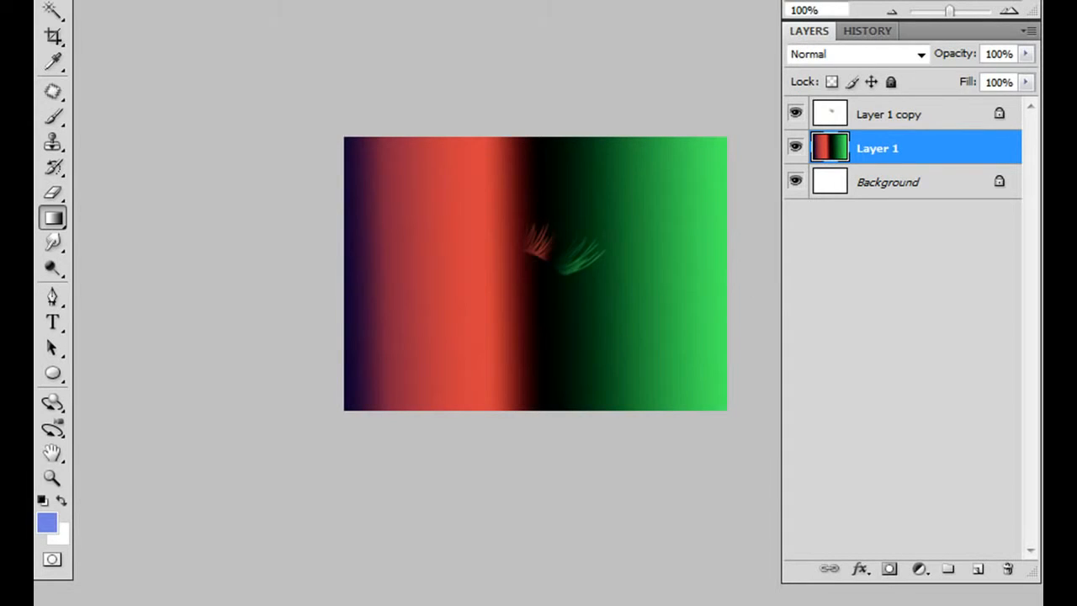
- Step back through the document history to the Deselect state, undoing both gradients
left_click(868, 30)
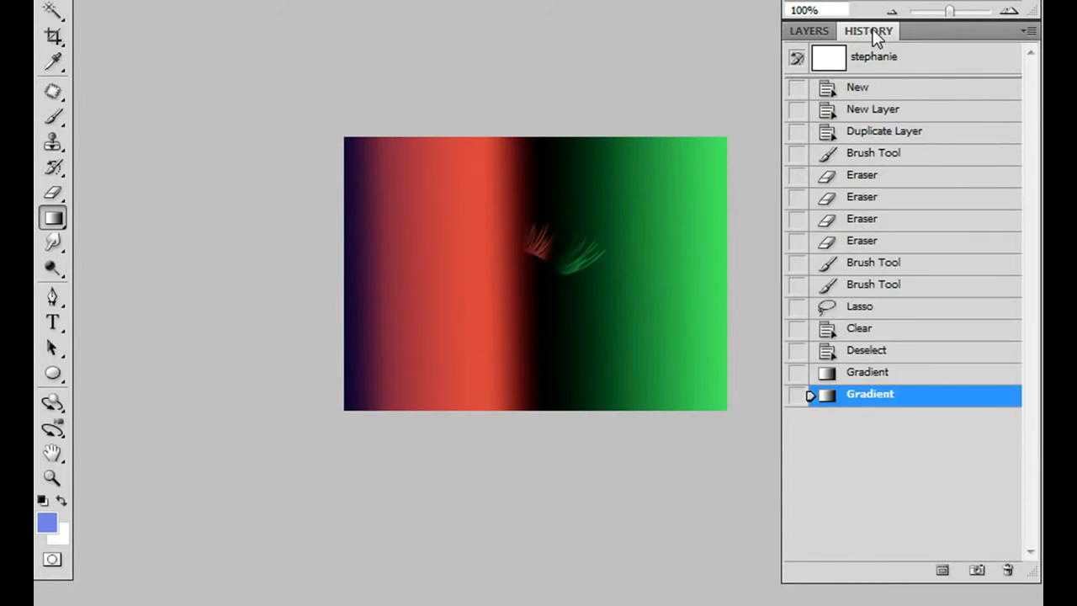
left_click(893, 372)
left_click(894, 359)
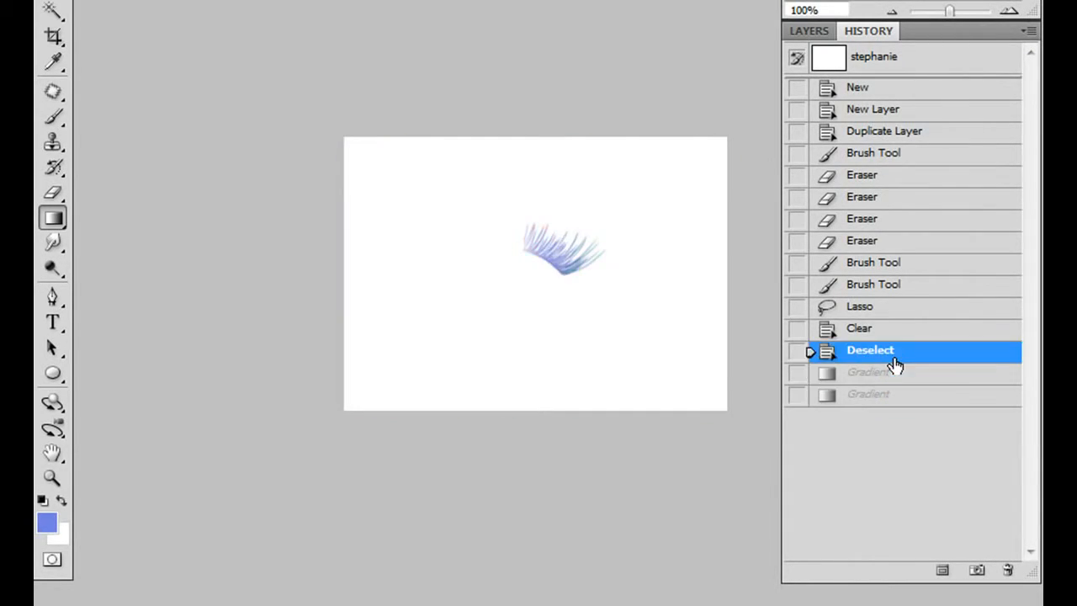
- Hide Layer 1 copy, show it again, and try its opacity slider, leaving the layer at 100%
left_click(816, 36)
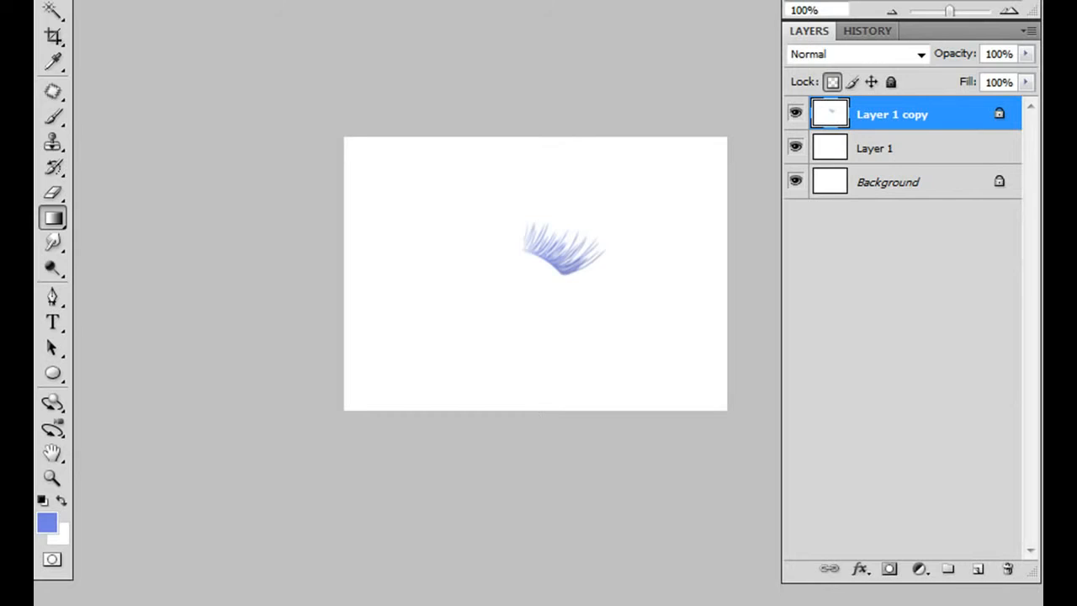
left_click(796, 114)
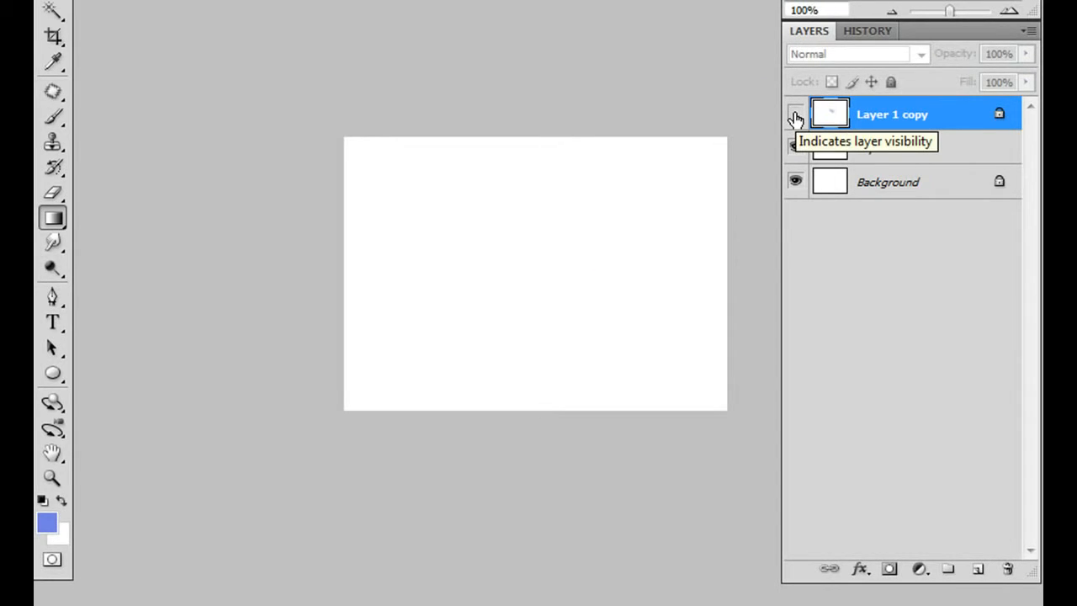
left_click(795, 115)
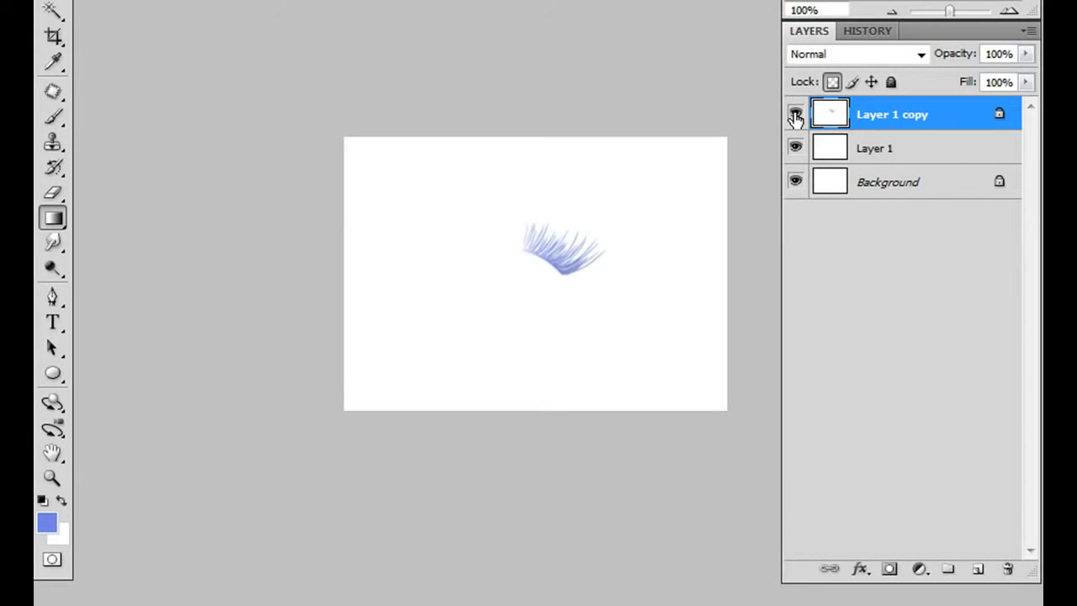
left_click(1026, 54)
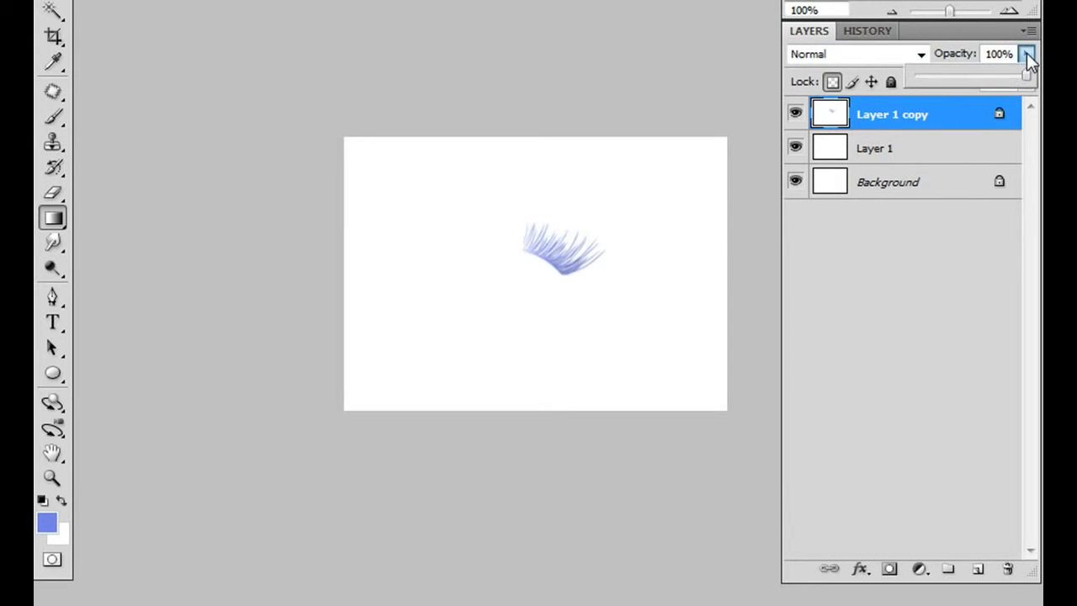
mouse_move(1029, 72)
left_mouse_down()
mouse_move(957, 75)
mouse_move(1027, 76)
left_mouse_up()
- Try the Exclusion blend mode on Layer 1 copy and set it back to Normal
left_click(925, 53)
left_click(925, 55)
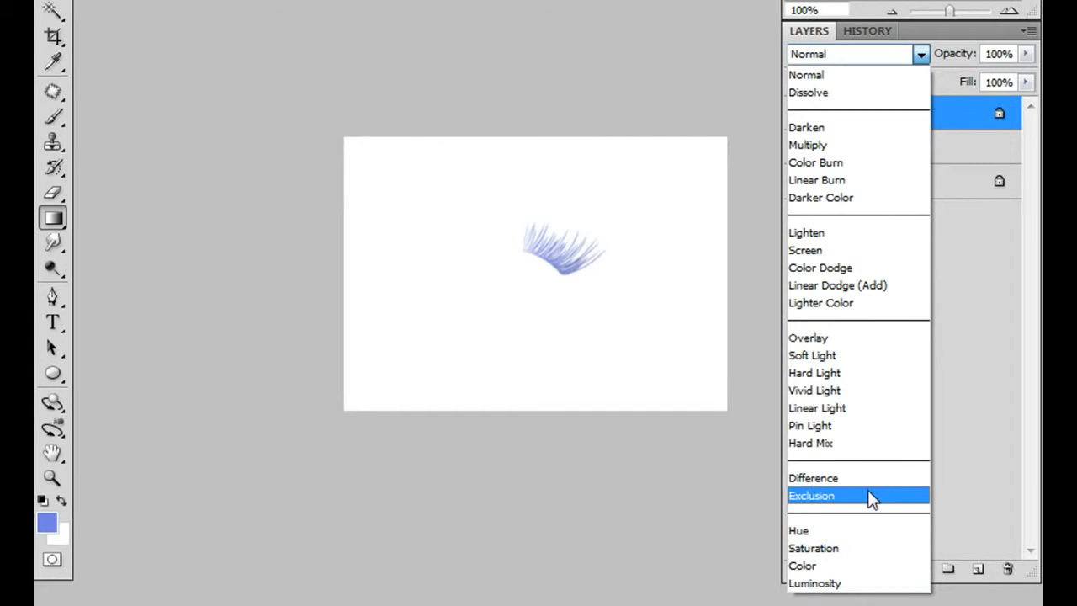
left_click(869, 494)
left_click(921, 54)
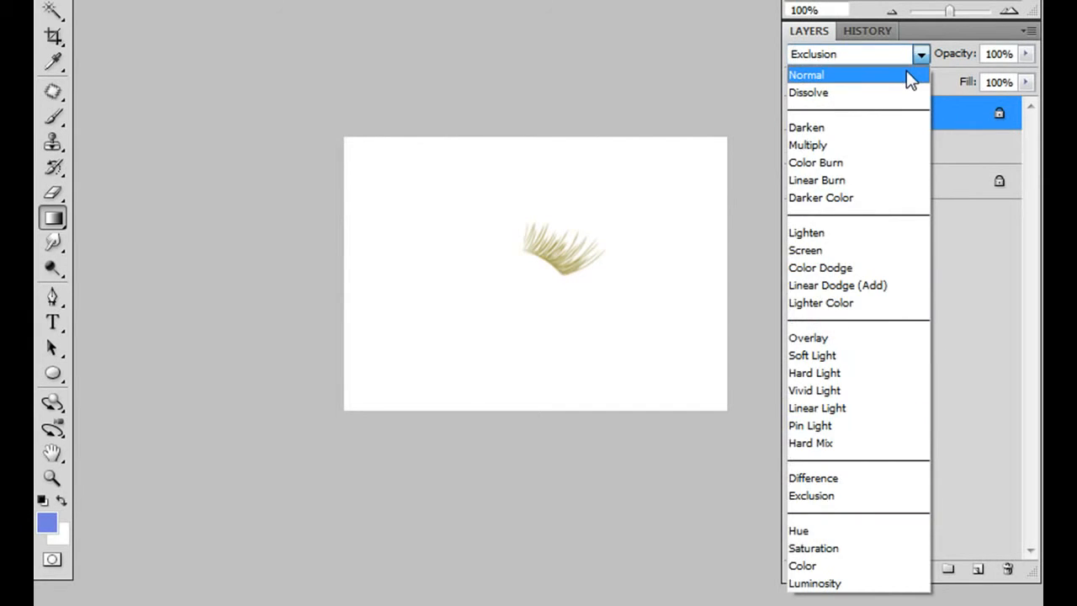
left_click(907, 74)
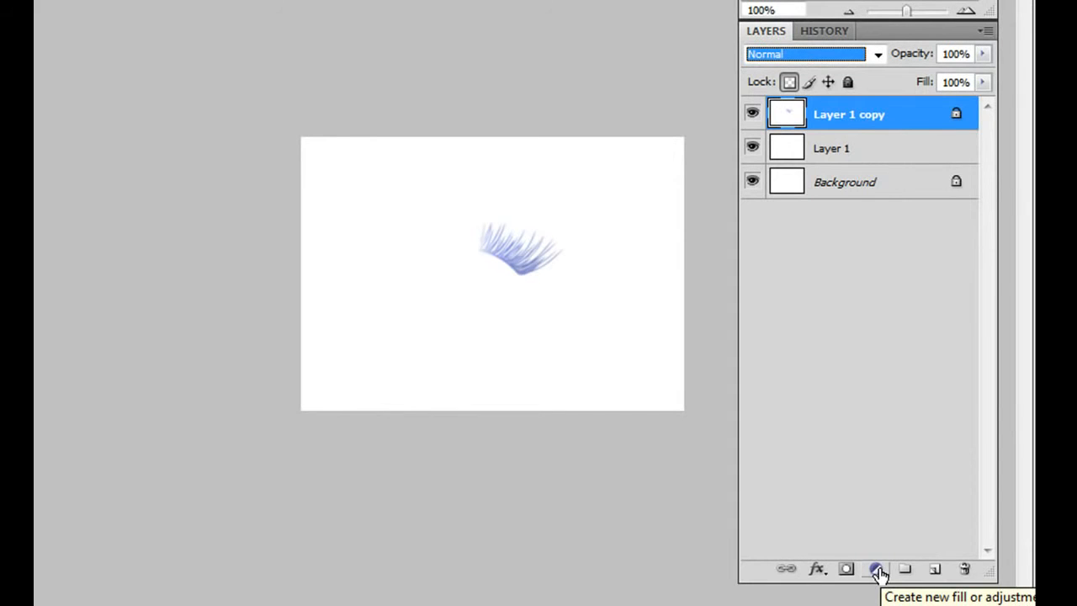
- Add a Curves adjustment layer and bend the RGB curve with points at input 153, output 201 and input 84, output 107
left_click(877, 571)
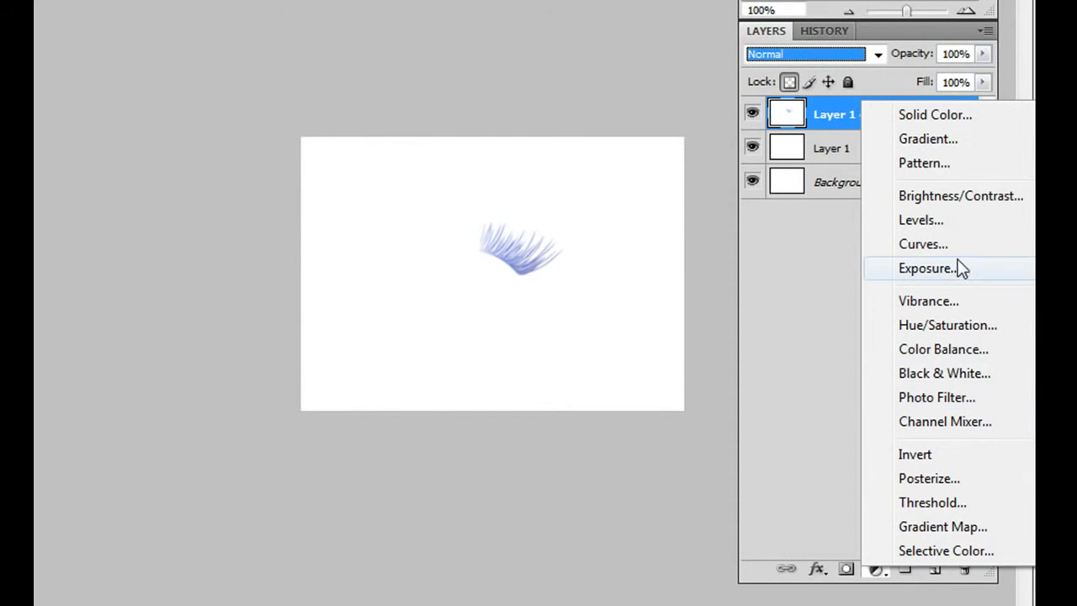
left_click(989, 242)
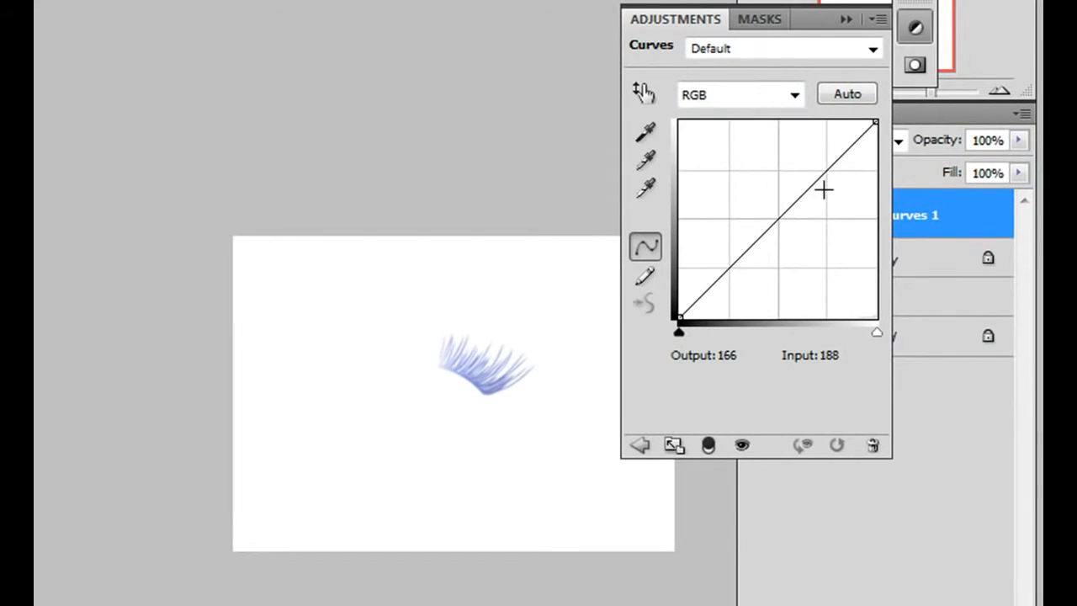
left_click_drag(824, 190, 797, 163)
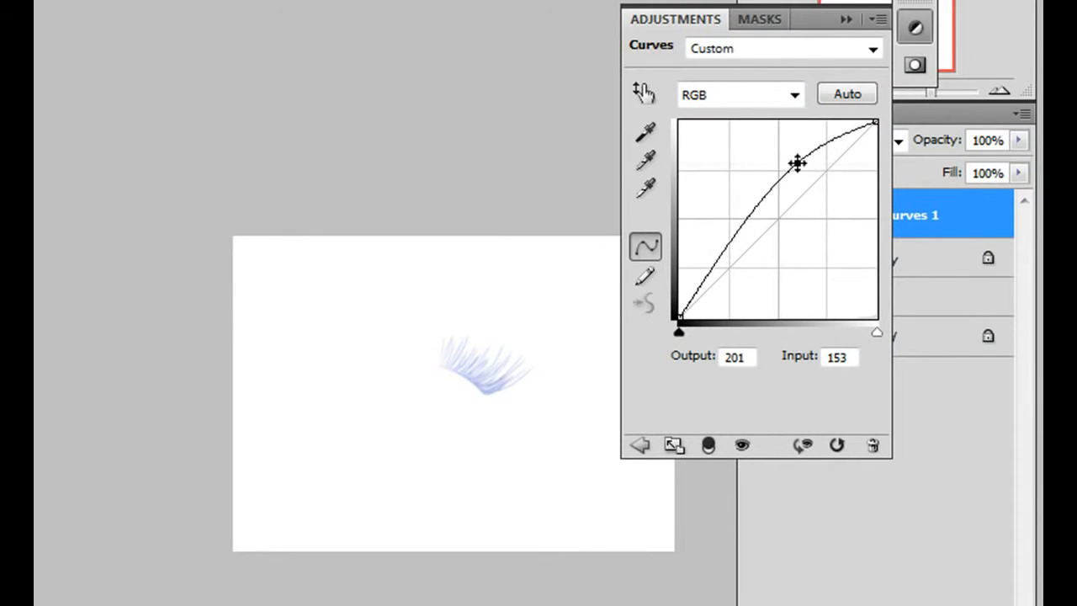
left_click_drag(768, 198, 744, 236)
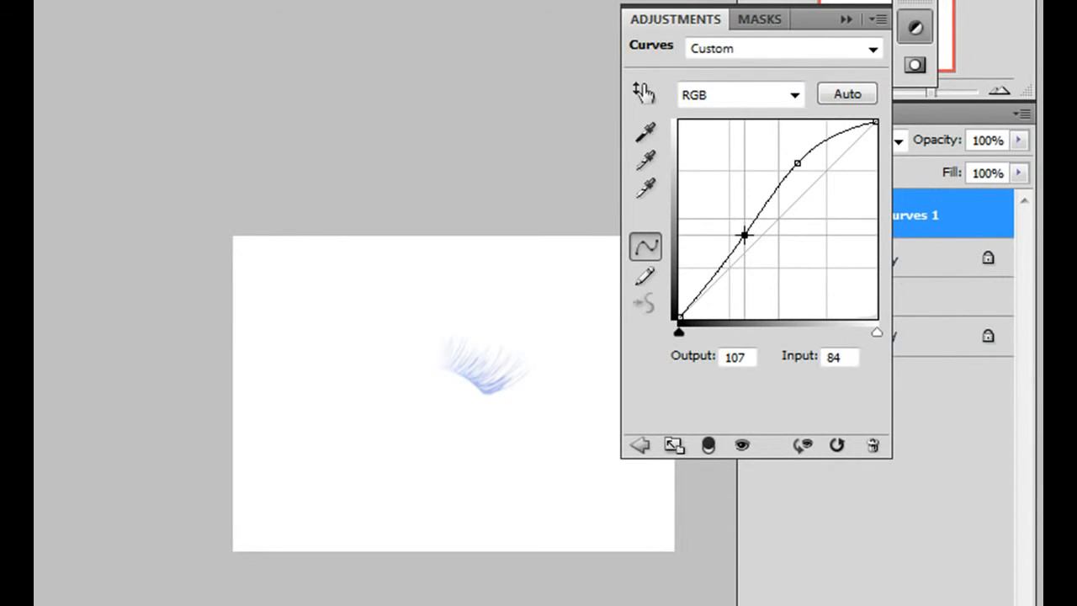
left_click(706, 35)
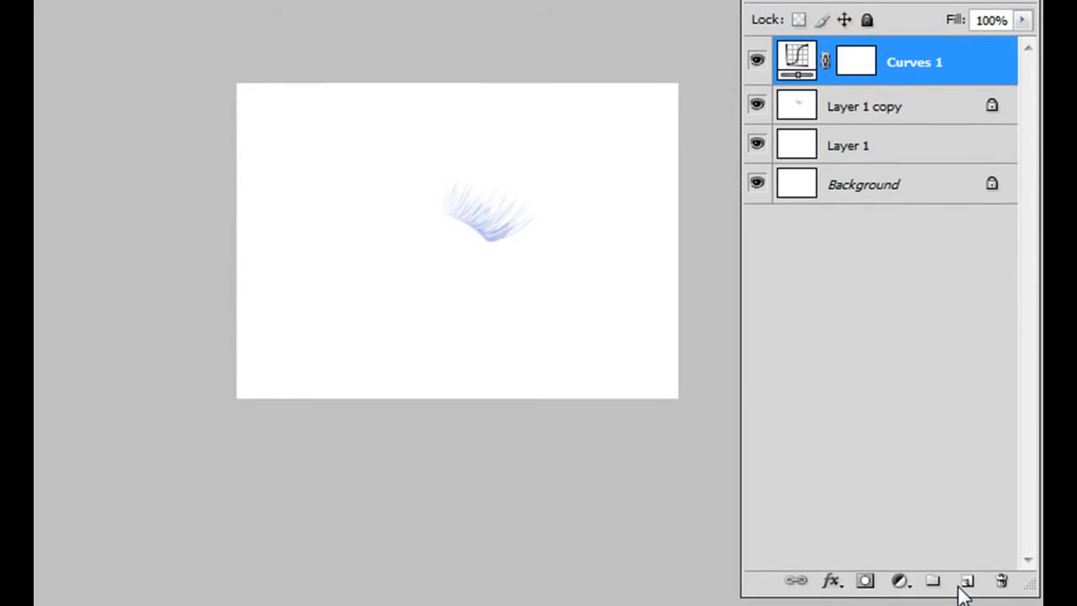
- Add a Hue/Saturation adjustment layer with Hue +85, Saturation +70 and Lightness -14
left_click(901, 583)
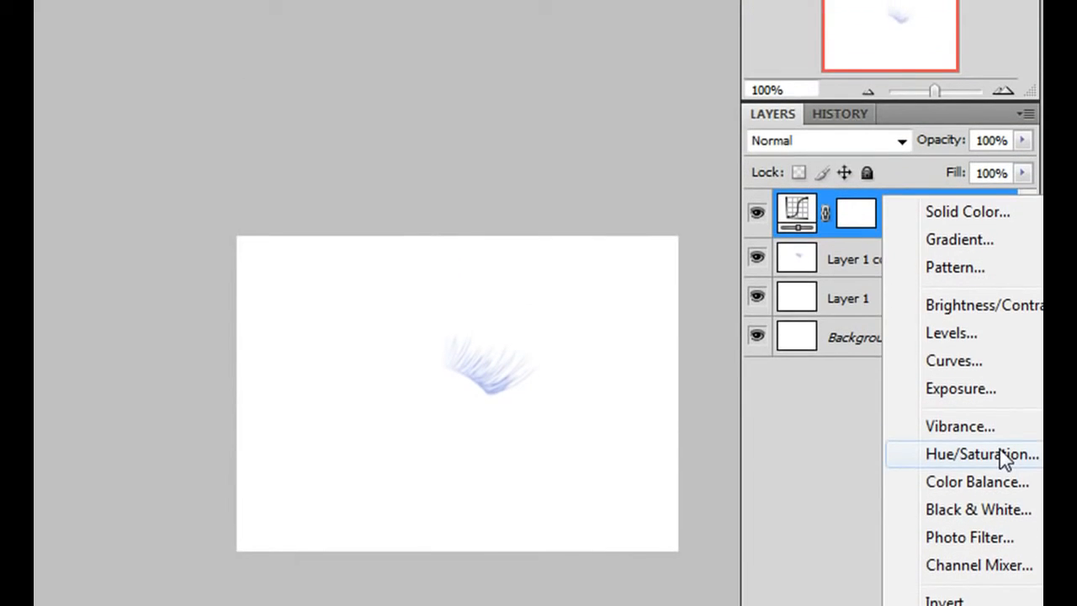
left_click(1002, 454)
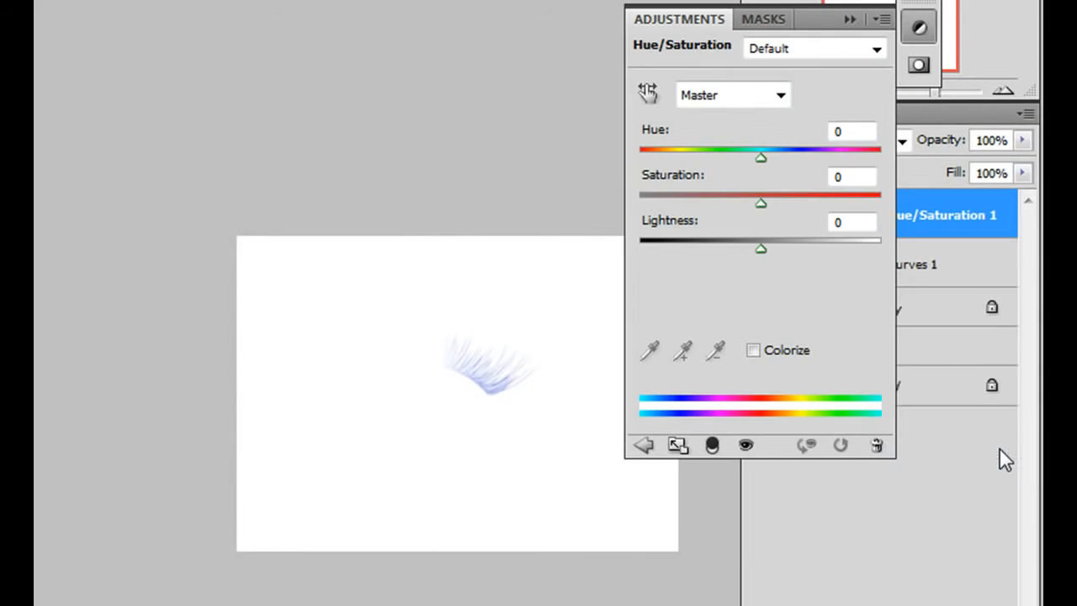
left_click_drag(766, 157, 834, 159)
left_click_drag(761, 205, 820, 206)
mouse_move(761, 248)
left_mouse_down()
mouse_move(724, 250)
mouse_move(755, 250)
mouse_move(743, 250)
left_mouse_up()
left_click_drag(818, 204, 844, 205)
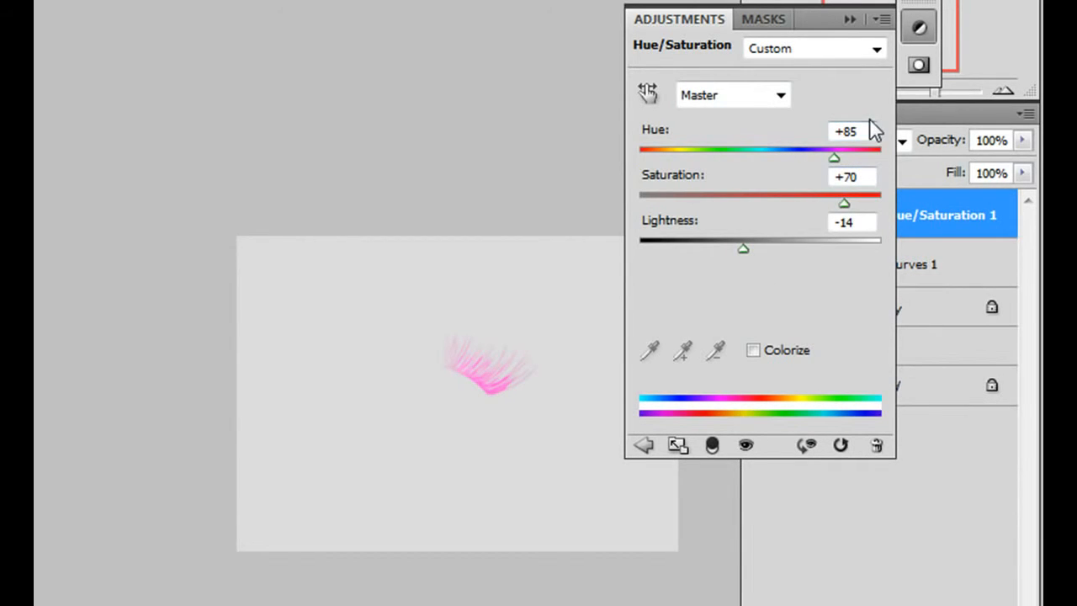
left_click(703, 29)
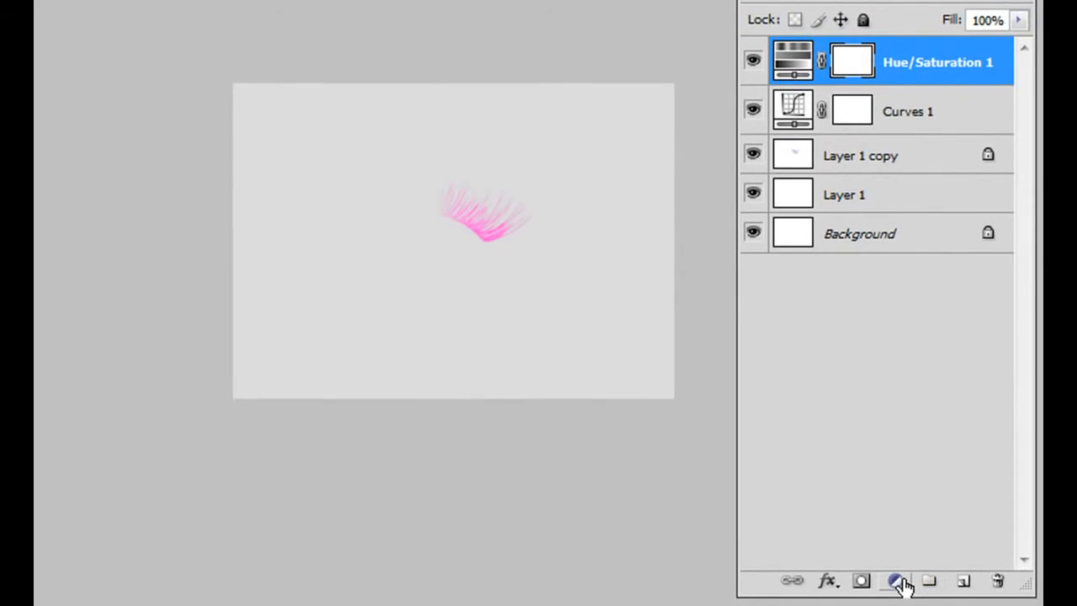
- Try a Gradient Map adjustment layer using the black-purple-light blue preset with an added blue colour stop, and delete the layer
left_click(898, 582)
left_click(1017, 531)
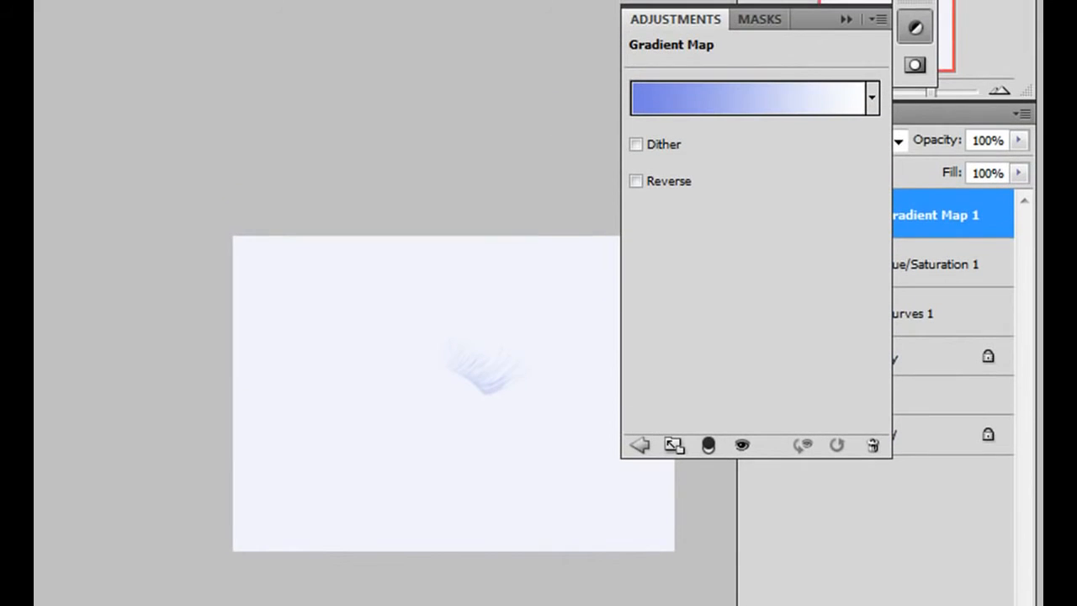
left_click(789, 110)
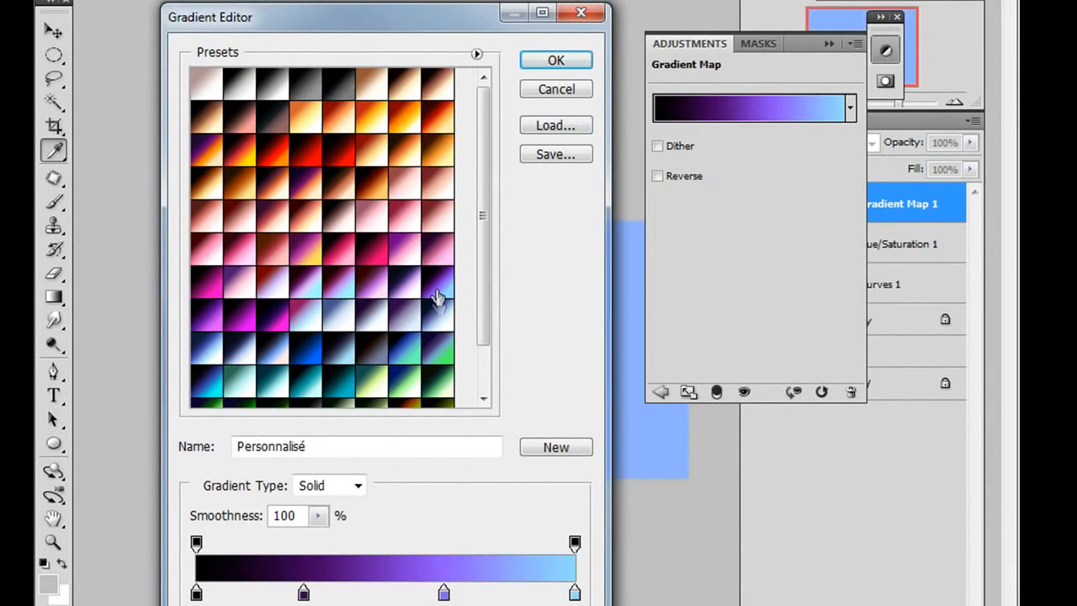
left_click_drag(421, 592, 373, 592)
left_click(552, 64)
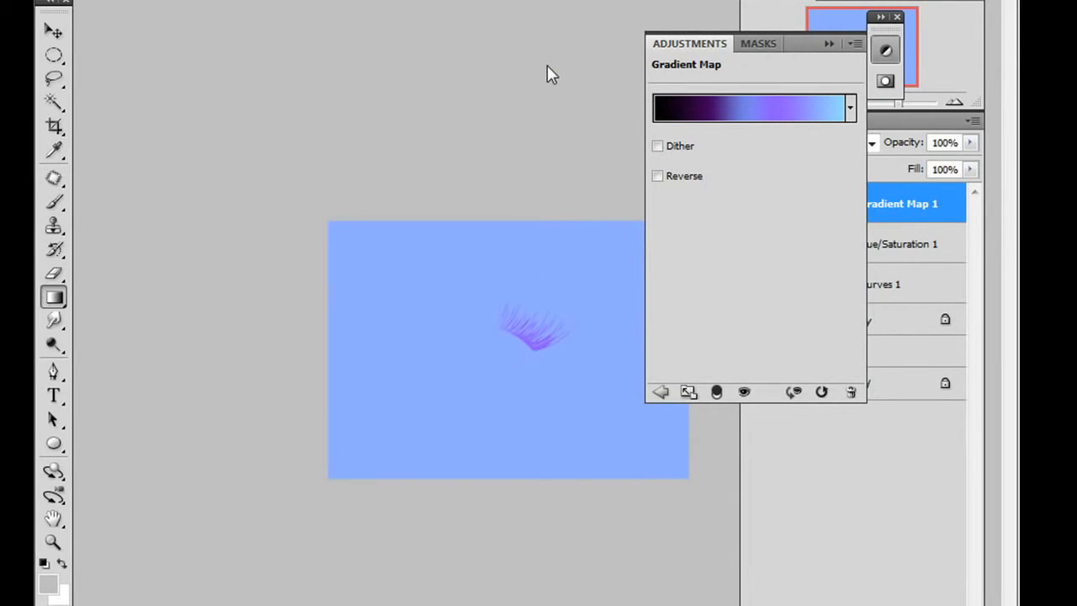
left_click(664, 48)
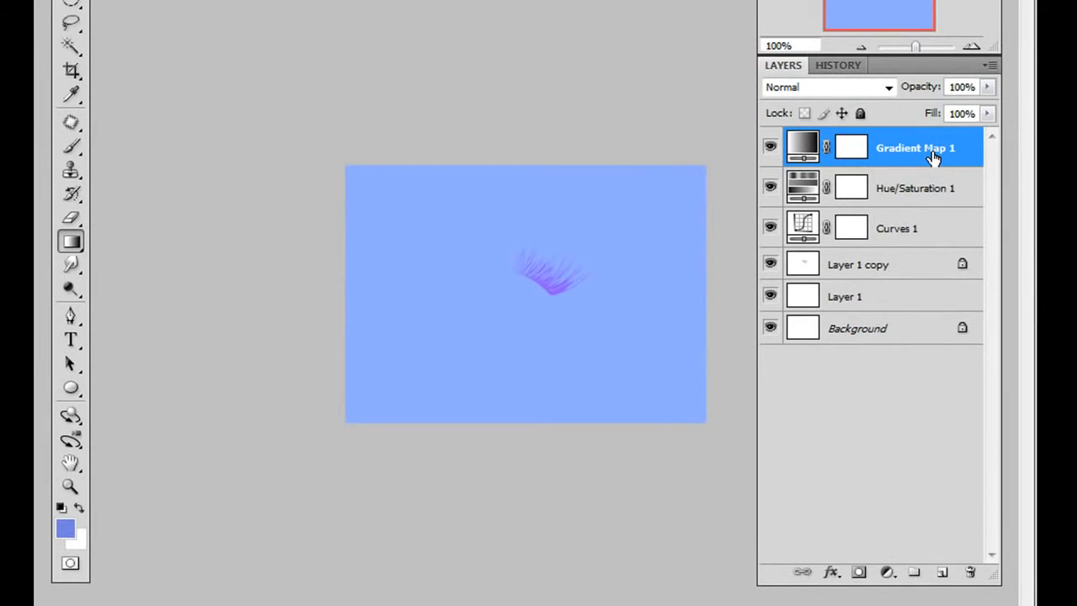
left_click_drag(933, 157, 971, 572)
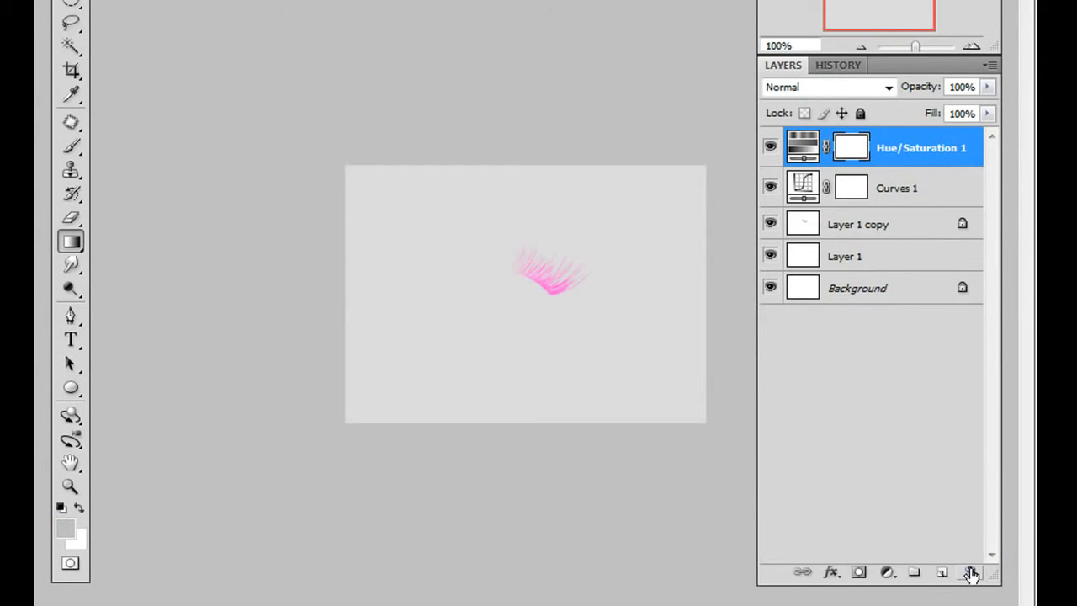
- Set the Hue/Saturation adjustment layer's Saturation to -53 and Lightness to +11
double_click(804, 152)
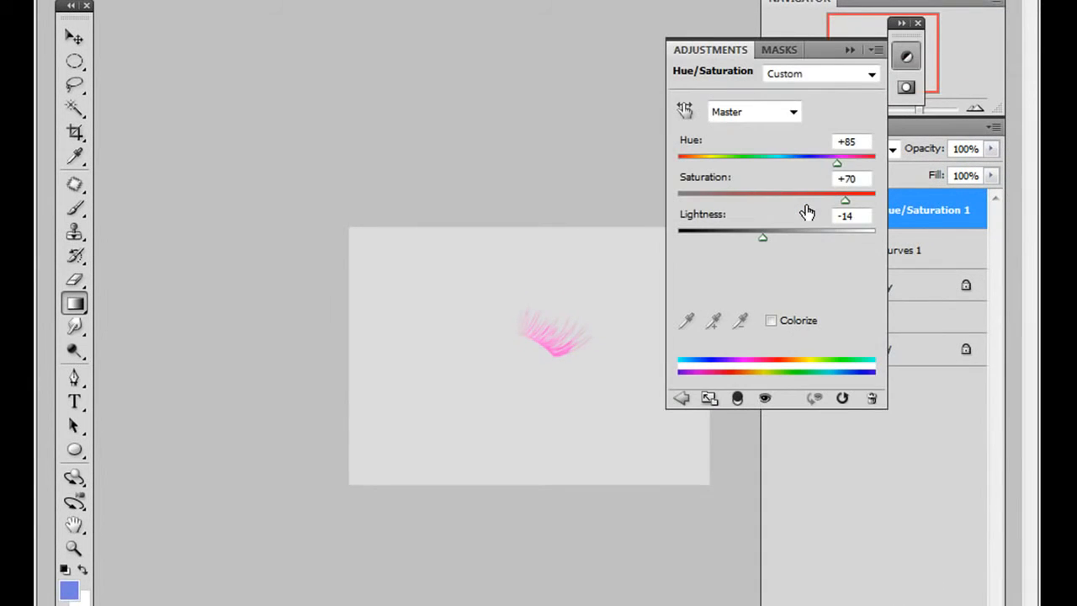
left_click_drag(846, 202, 725, 204)
left_click_drag(763, 238, 790, 243)
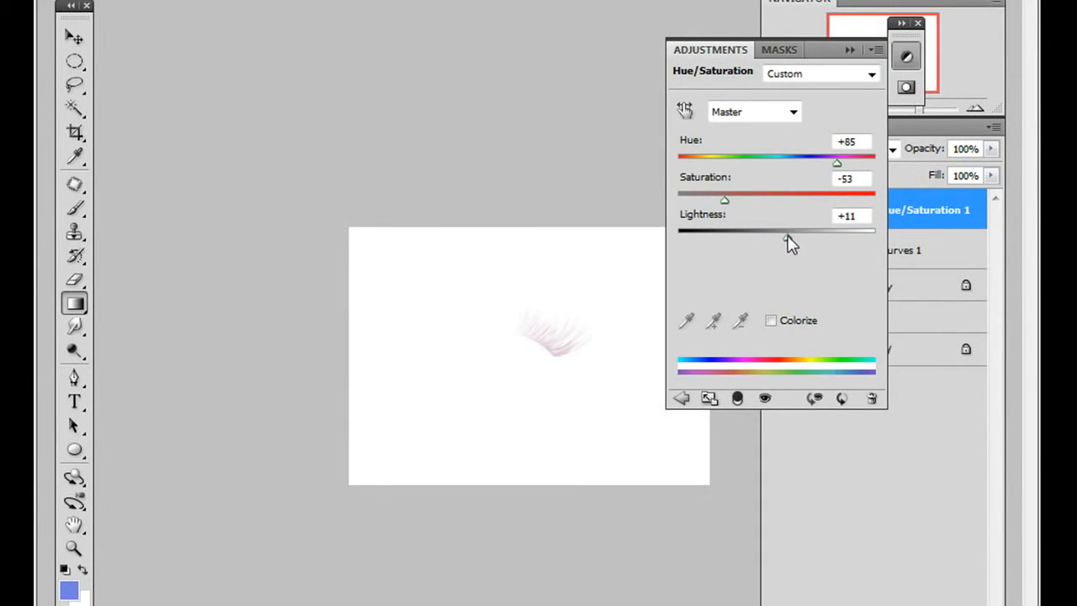
left_click(725, 49)
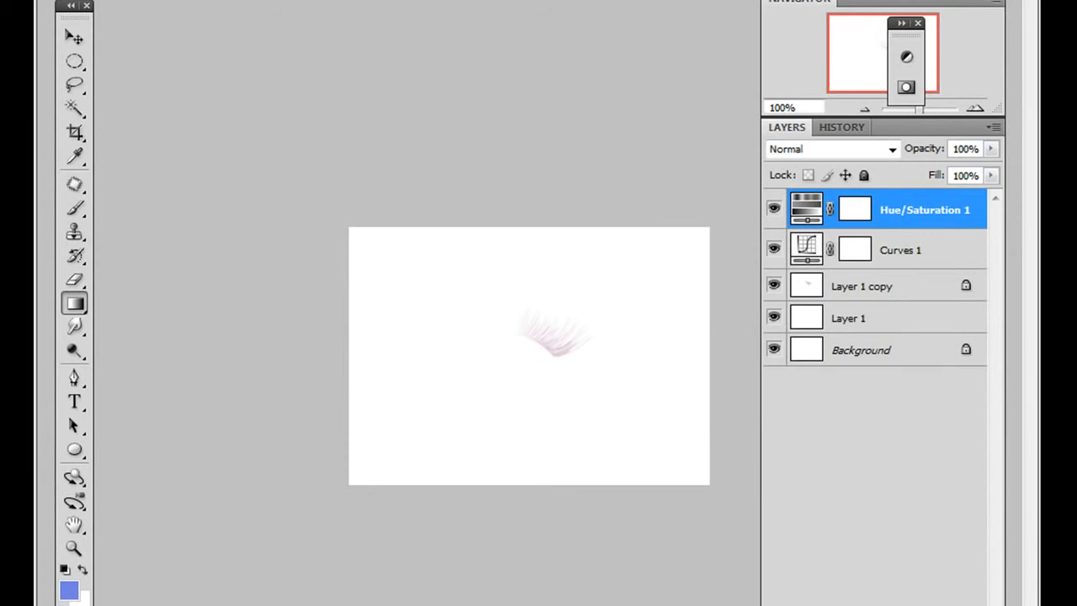
- Merge Layer 1 copy, Layer 1 and the Background into one layer below the adjustment layers
left_click(897, 289)
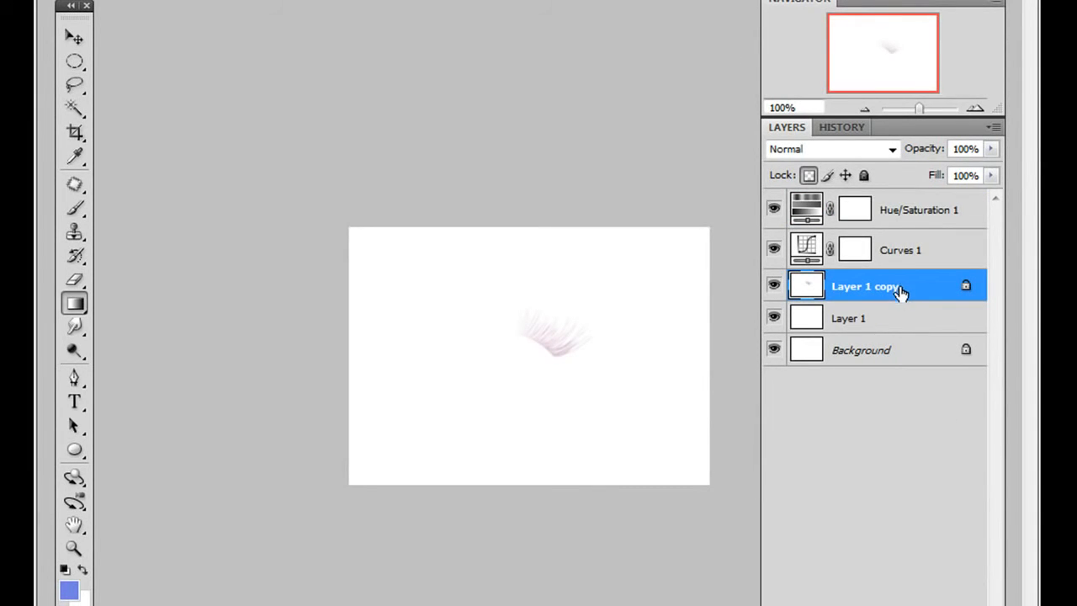
left_click(919, 357, "shift")
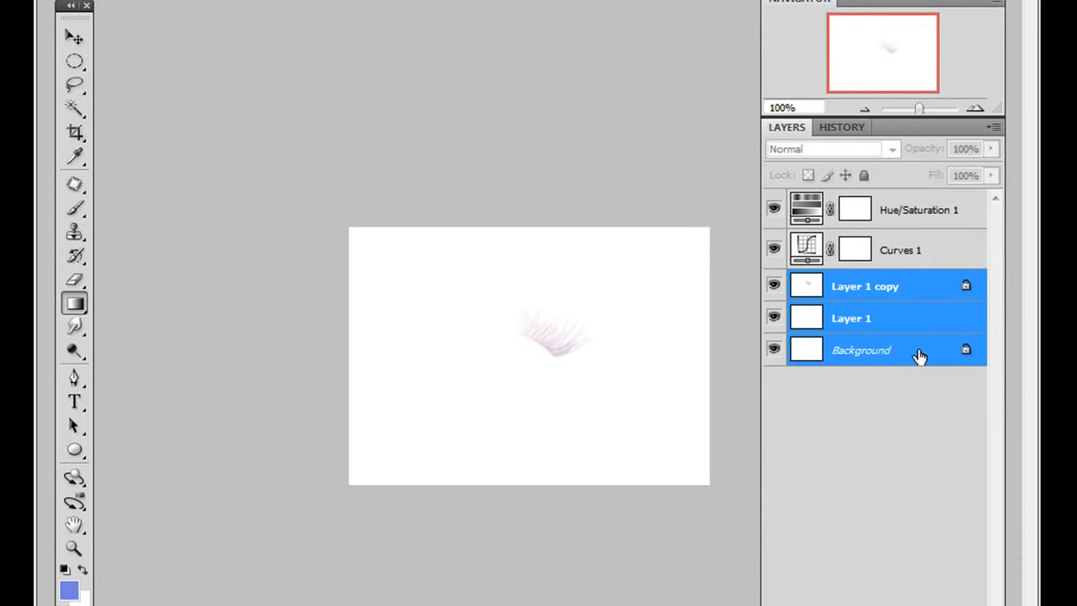
key("ctrl+e")
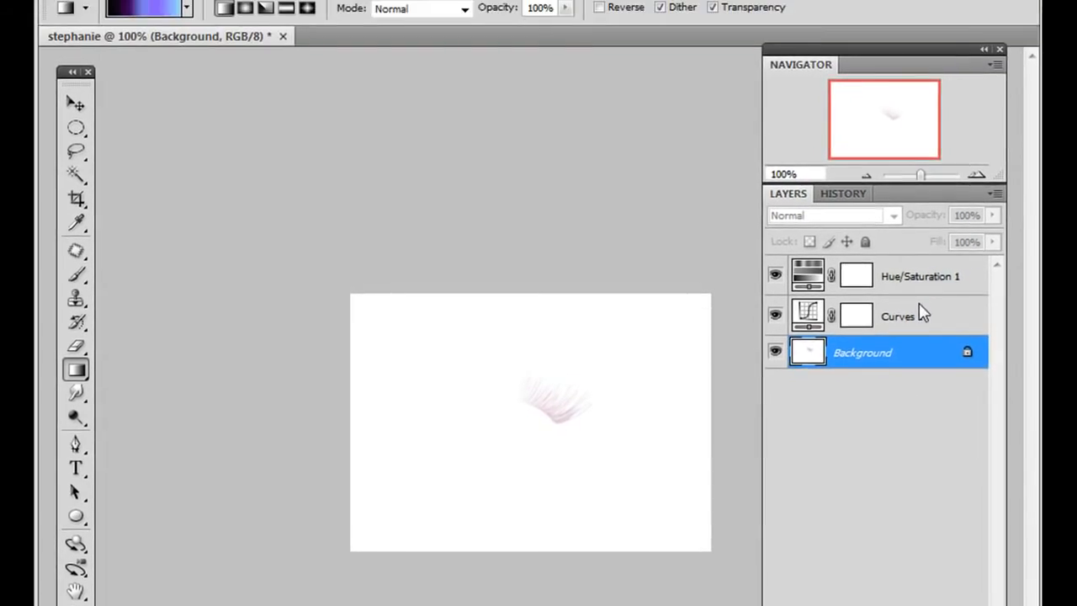
- Apply a Gaussian Blur with a radius of 2.4 pixels to the Background layer
left_click(281, 17)
mouse_move(233, 168)
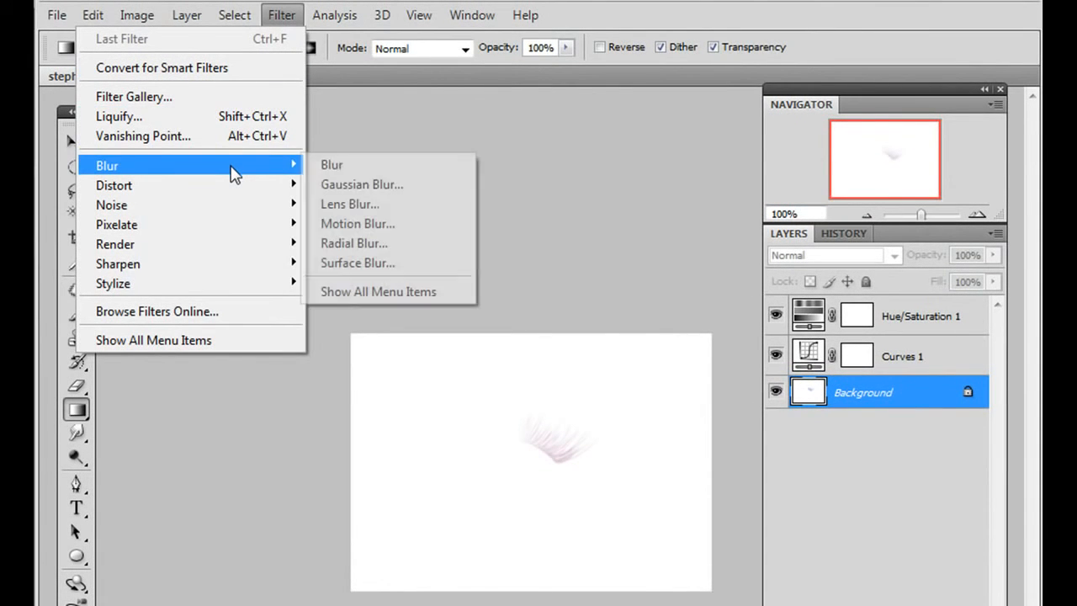
left_click(367, 185)
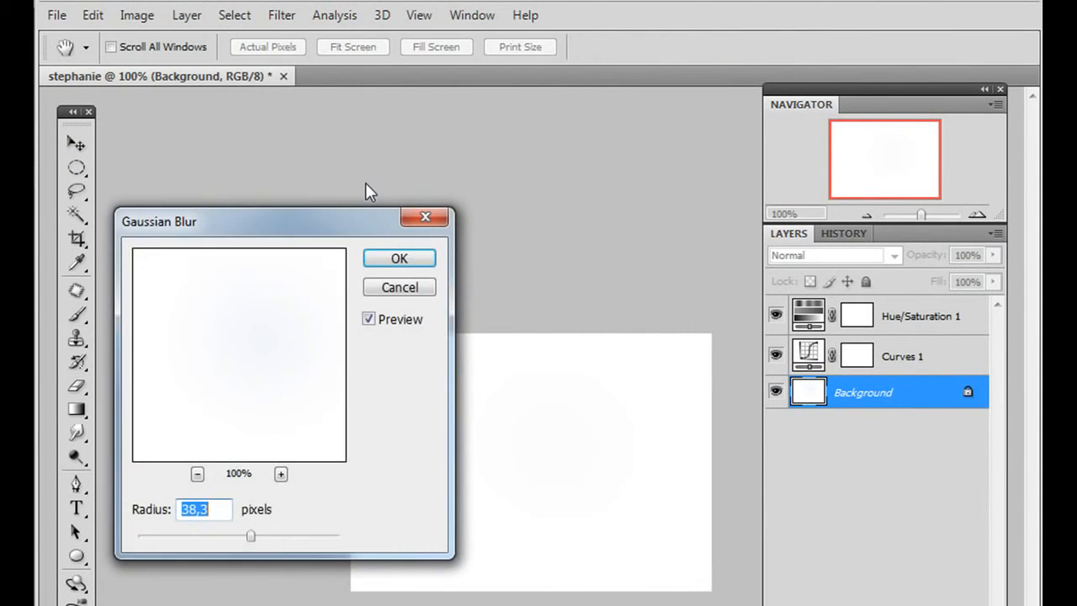
mouse_move(160, 537)
left_mouse_down()
mouse_move(149, 548)
mouse_move(166, 545)
left_mouse_up()
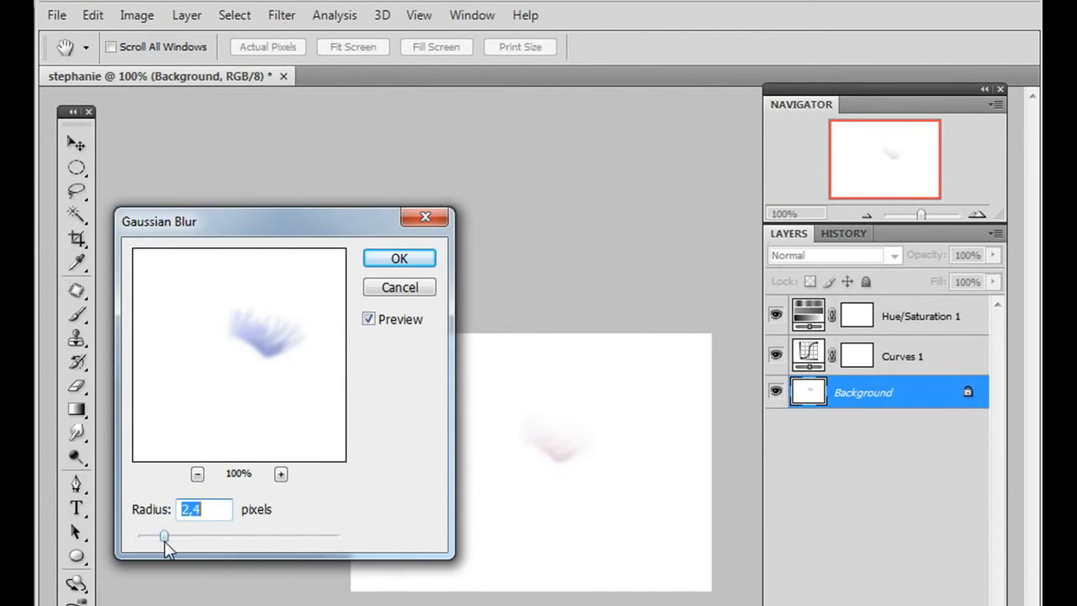
left_click(396, 260)
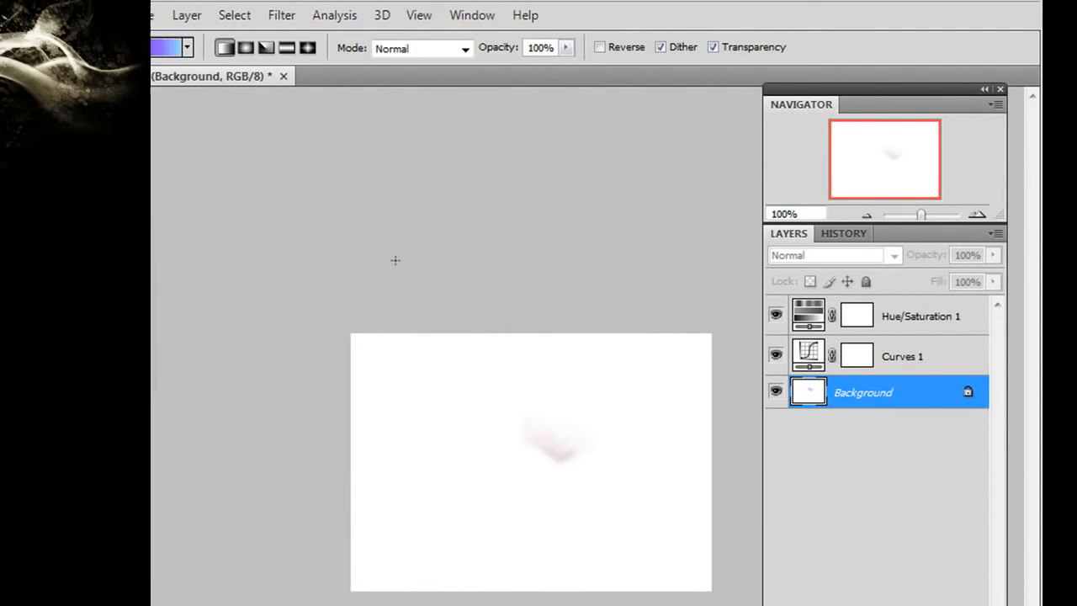